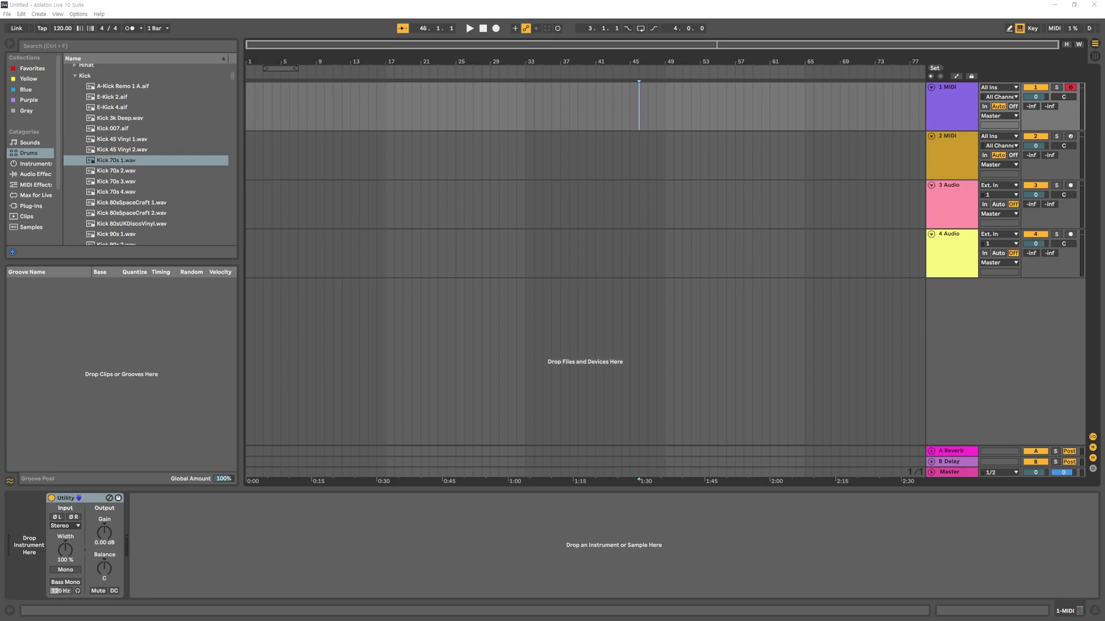
Step: Open the audio preferences and view the list of available audio devices, keeping the current device
click(526, 154)
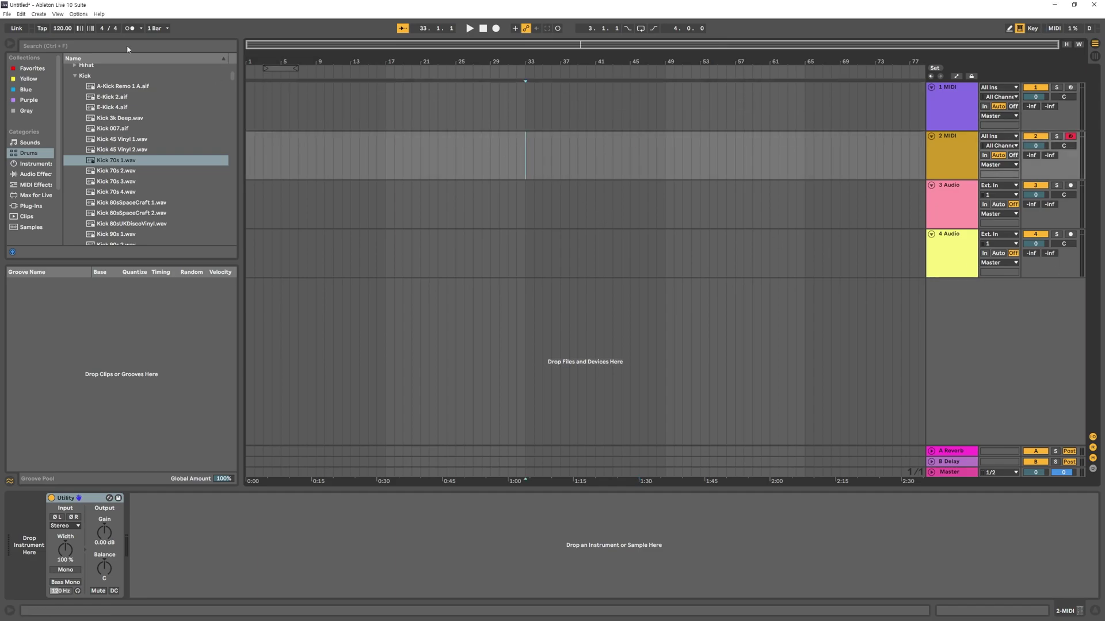
click(78, 14)
click(124, 247)
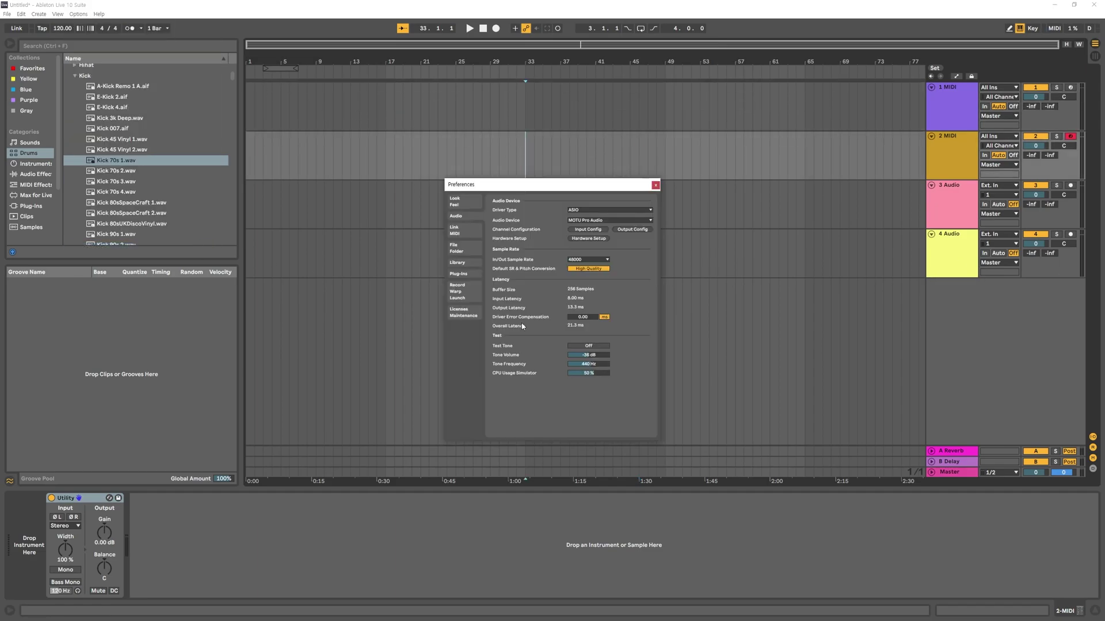
drag(543, 188, 629, 173)
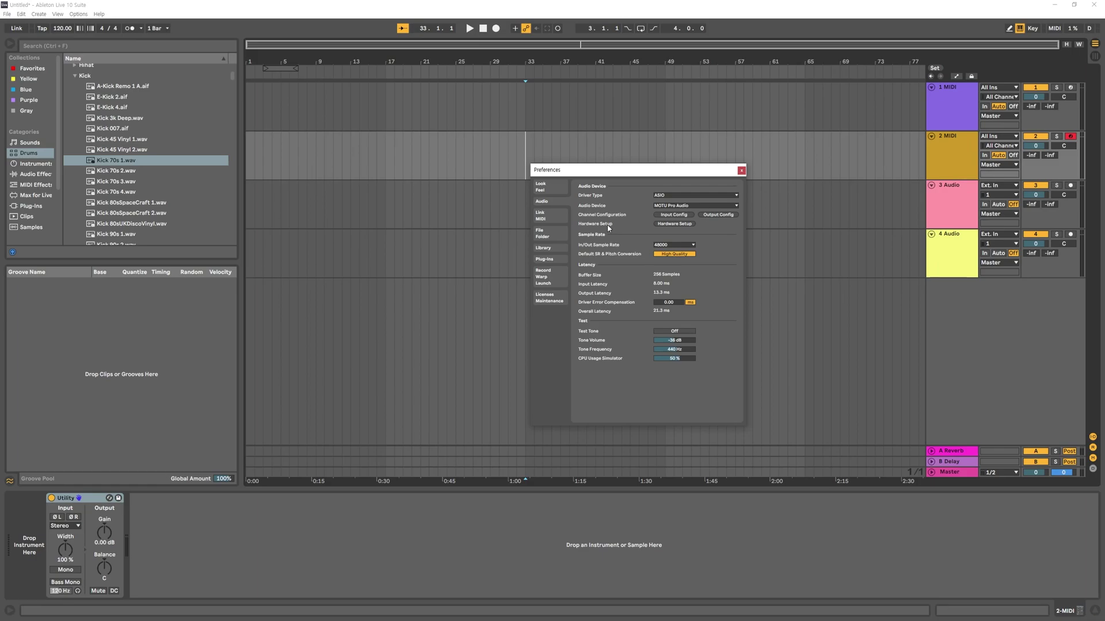
drag(618, 174, 639, 183)
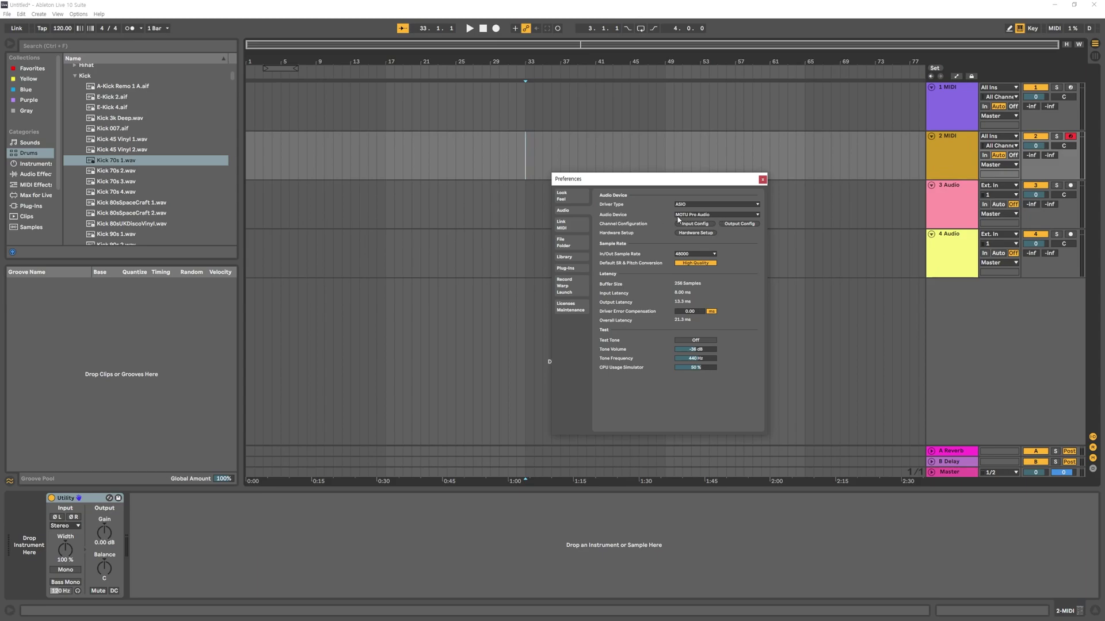
click(713, 214)
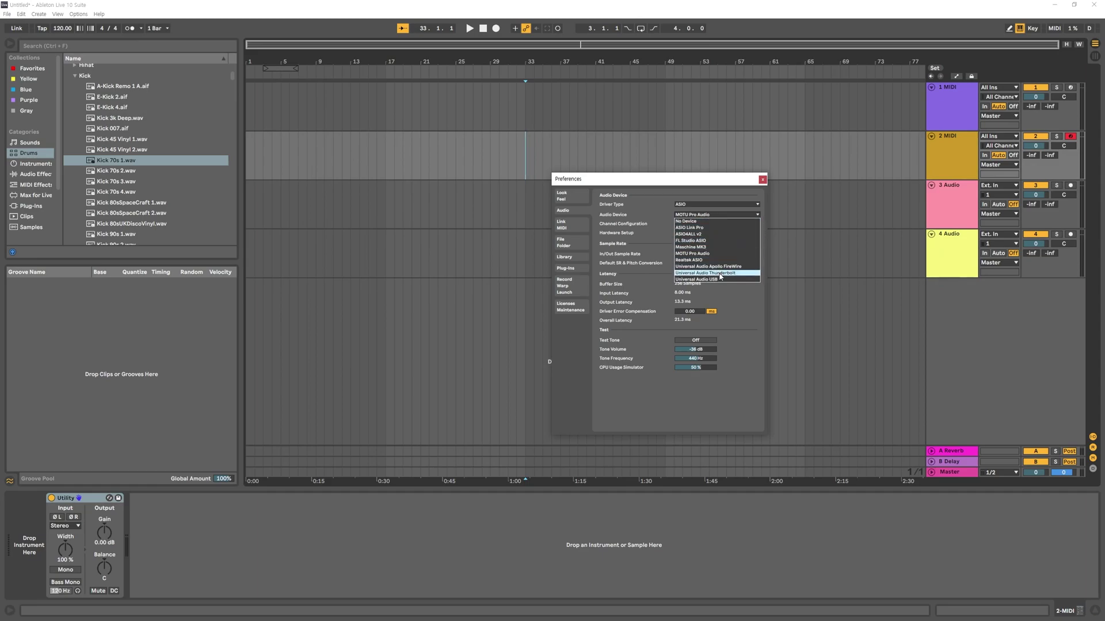
click(635, 233)
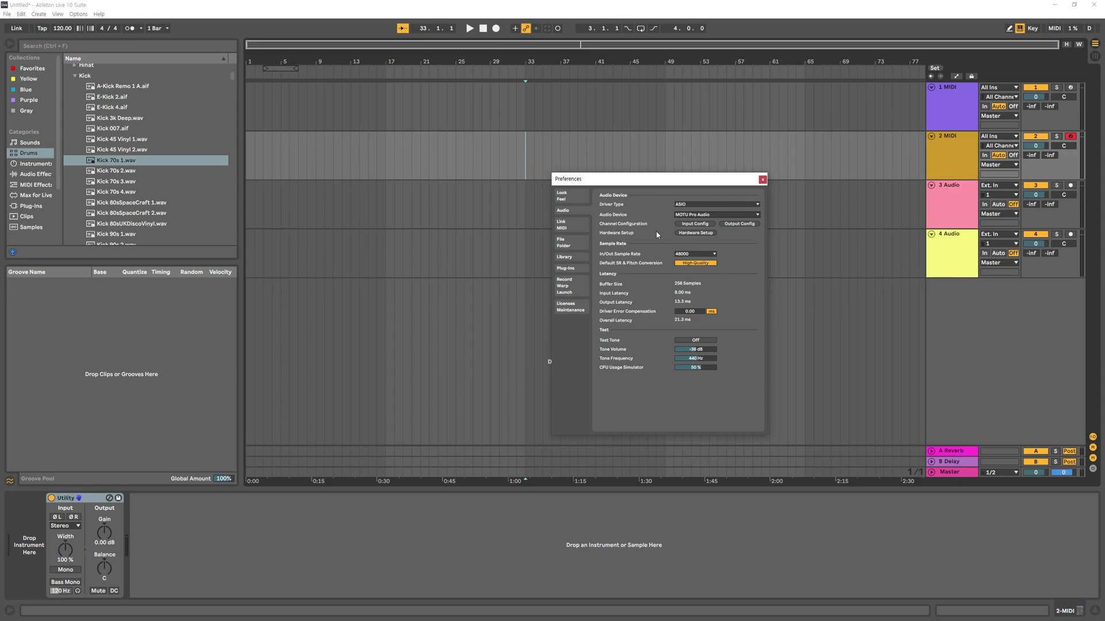
Step: Set the Follow Behavior preference to Scroll and play the zoomed-in arrangement to test it
click(587, 196)
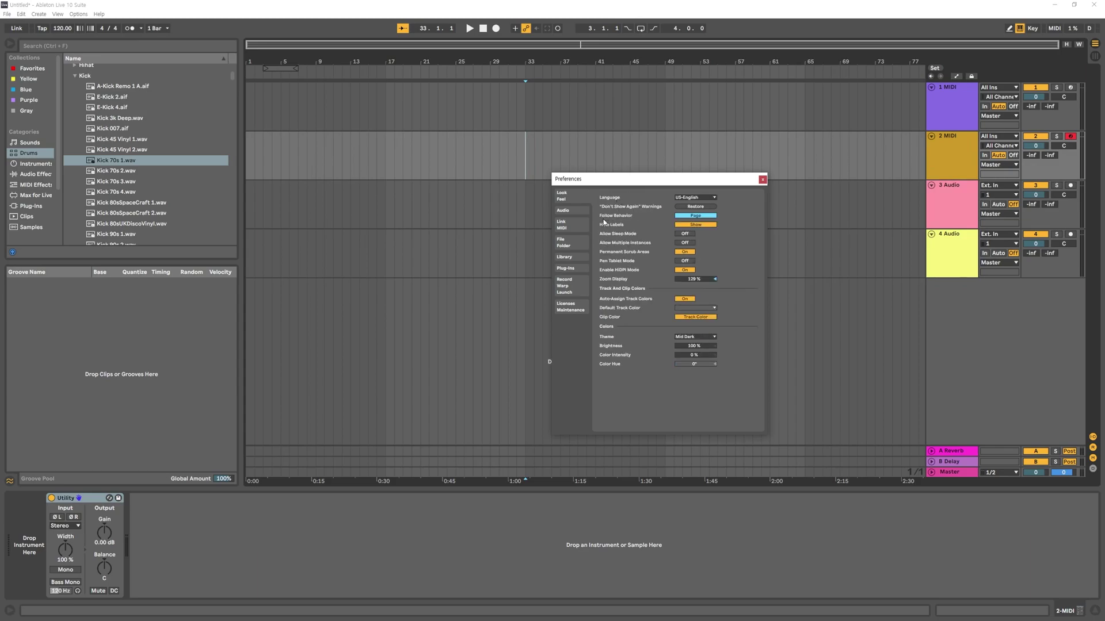
click(692, 217)
click(814, 168)
key(space)
scroll(833, 173, up, 6)
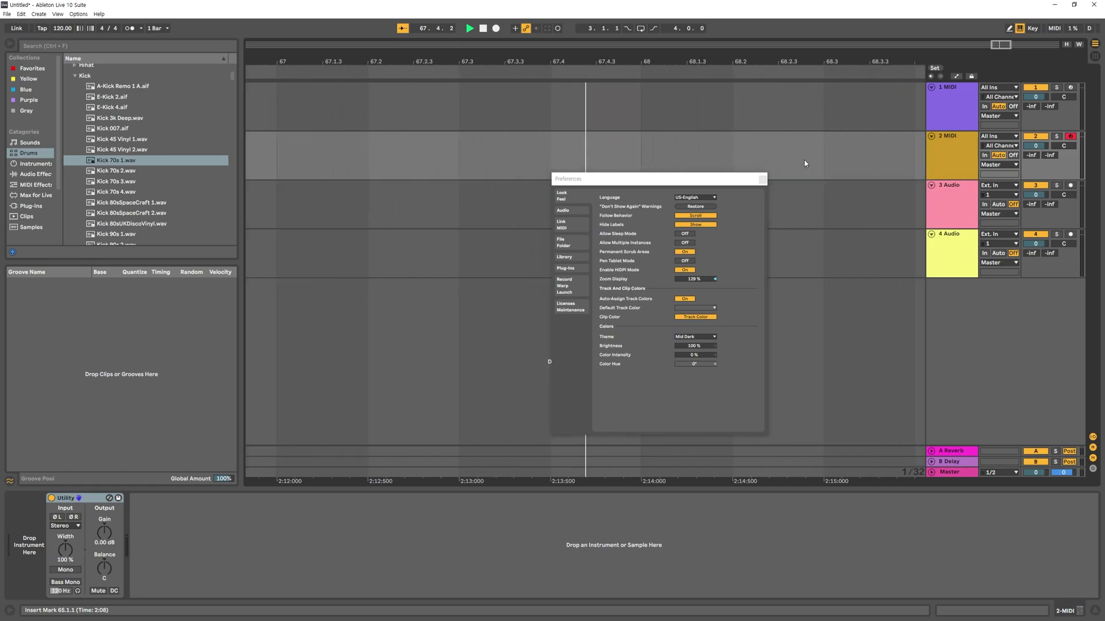
key(space)
key(space)
key(space)
Step: Set Follow Behavior back to Page and play the arrangement to test it, returning to the full arrangement view
click(695, 215)
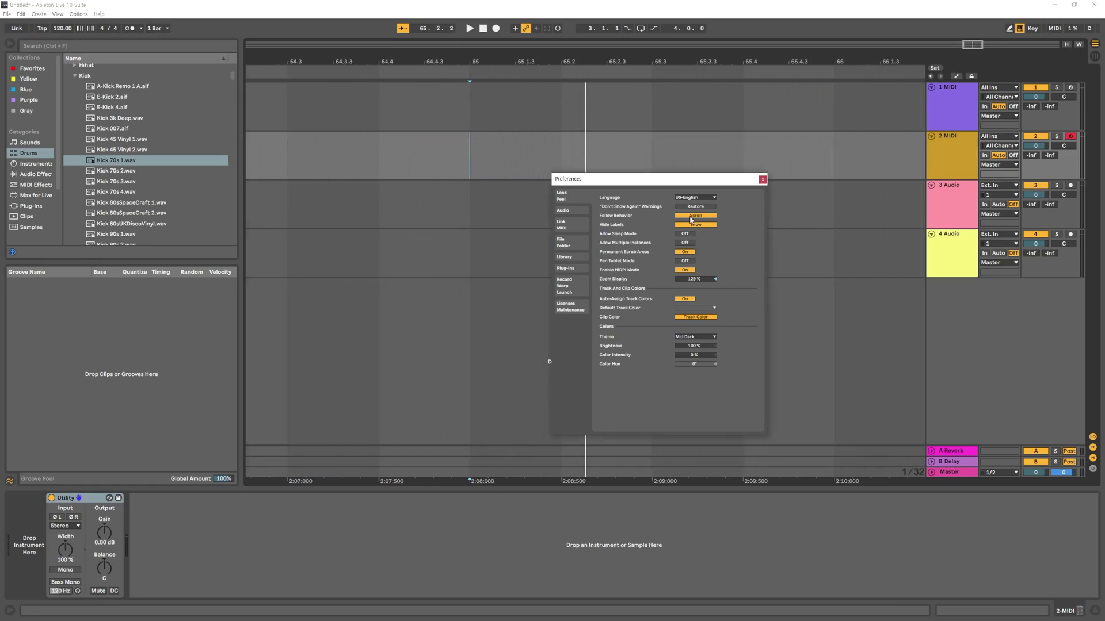
click(515, 153)
key(space)
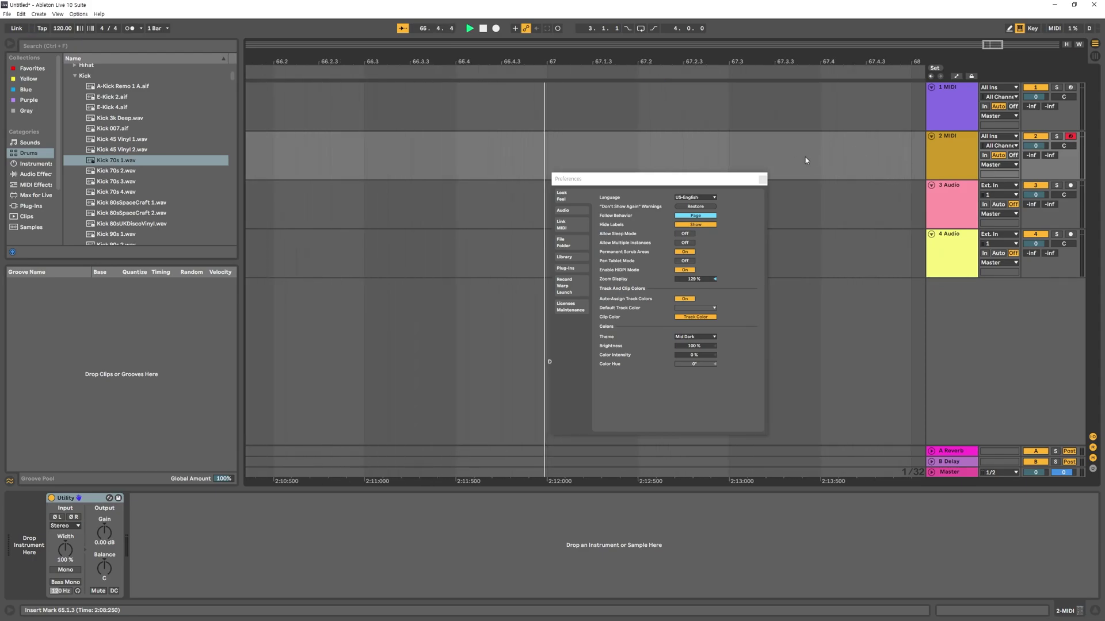
key(space)
key(w)
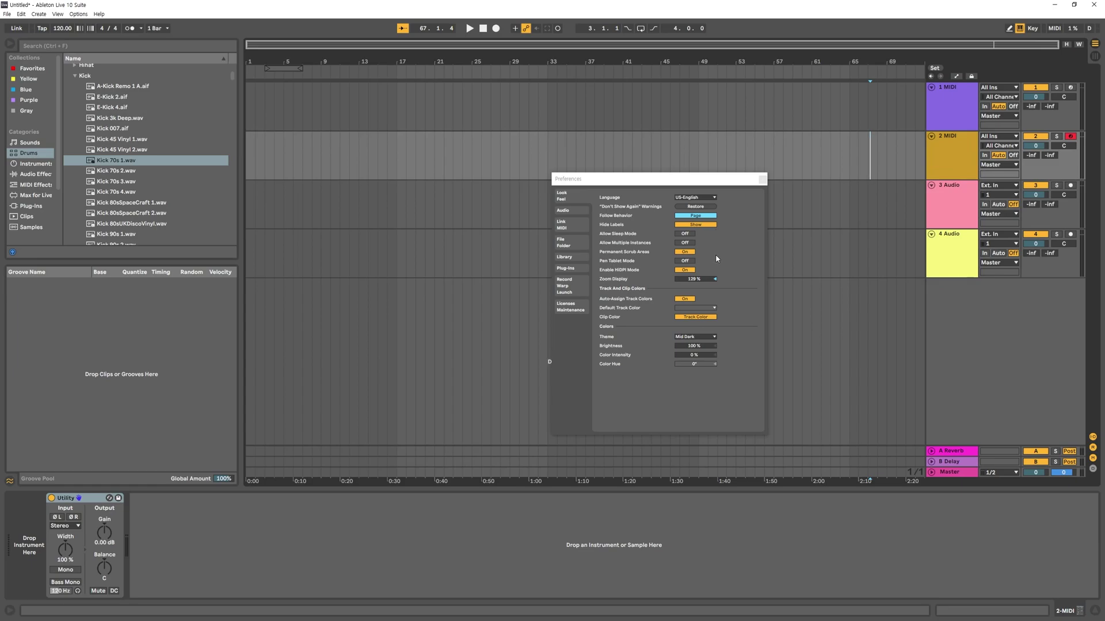
Step: Set the display zoom to 133 % and go through the Audio and Link MIDI preferences to the File Folder page
mouse_move(706, 284)
mouse_down()
mouse_move(706, 298)
mouse_move(706, 235)
mouse_move(709, 295)
mouse_up()
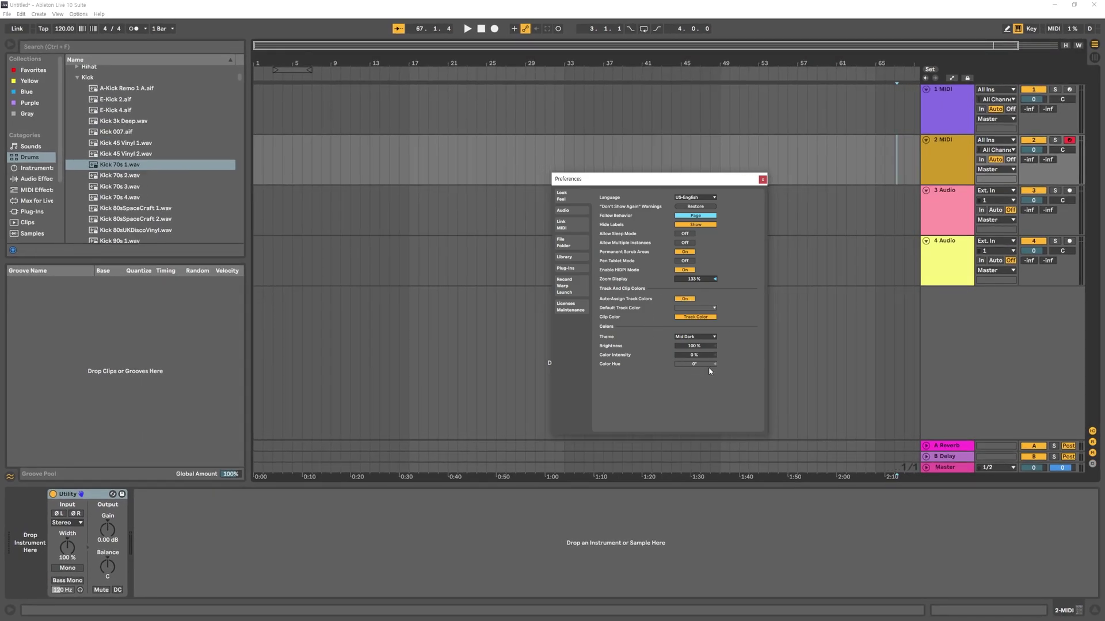
click(564, 210)
click(568, 225)
click(570, 243)
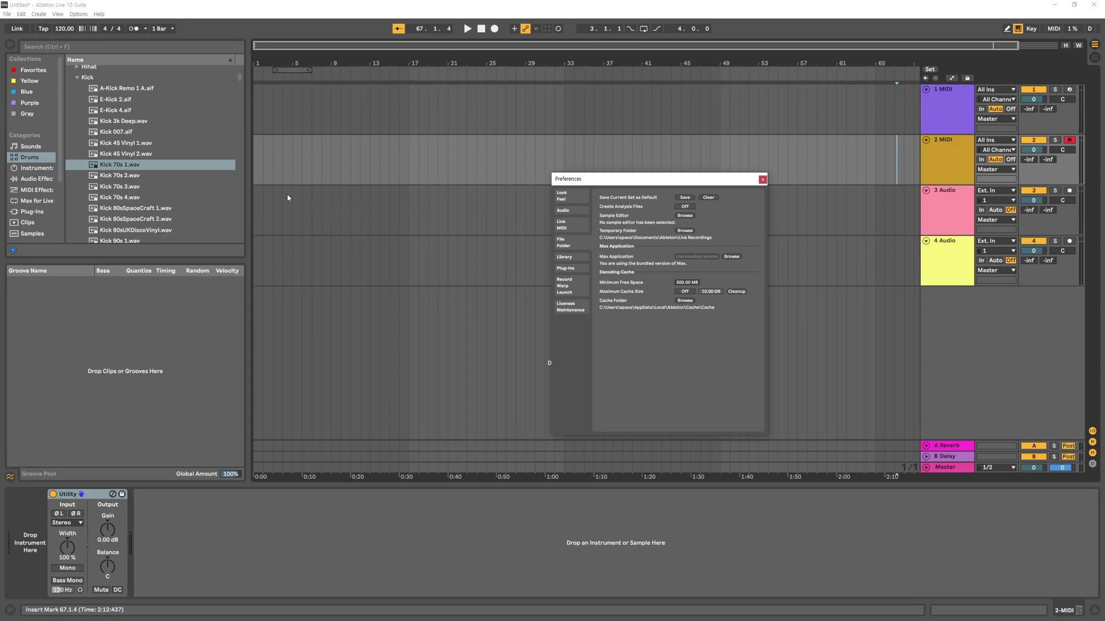
Step: Insert the Kick 70s 1.wav sample on the 3 Audio track at bar 24 and inspect its waveform
click(479, 212)
key(Return)
scroll(478, 213, up, 10)
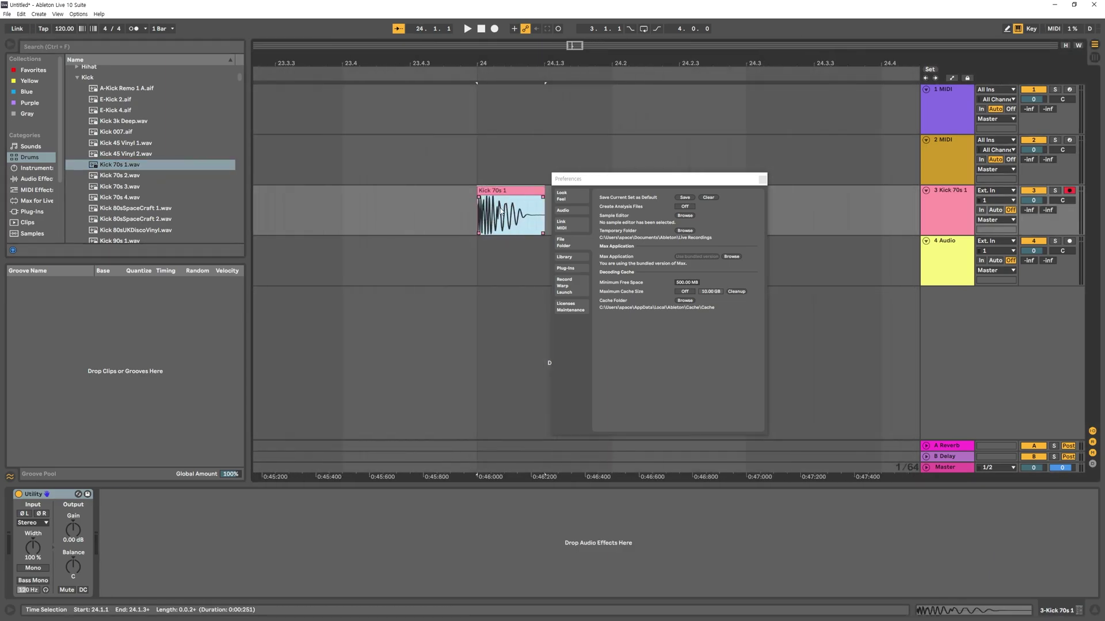
scroll(528, 217, right, 1)
scroll(528, 218, right, 3)
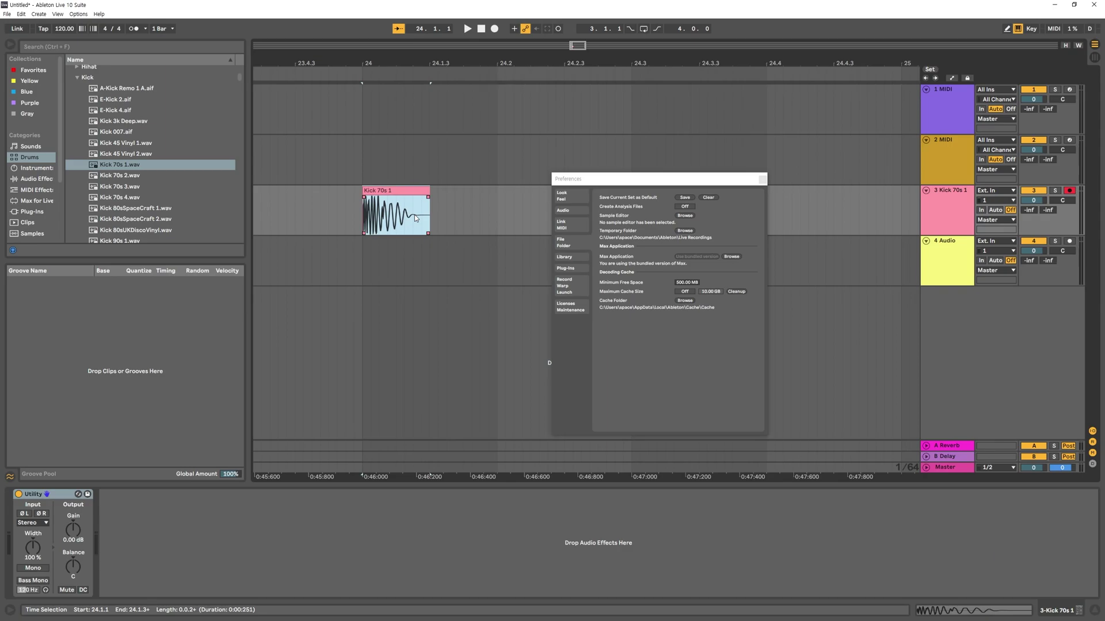
click(671, 220)
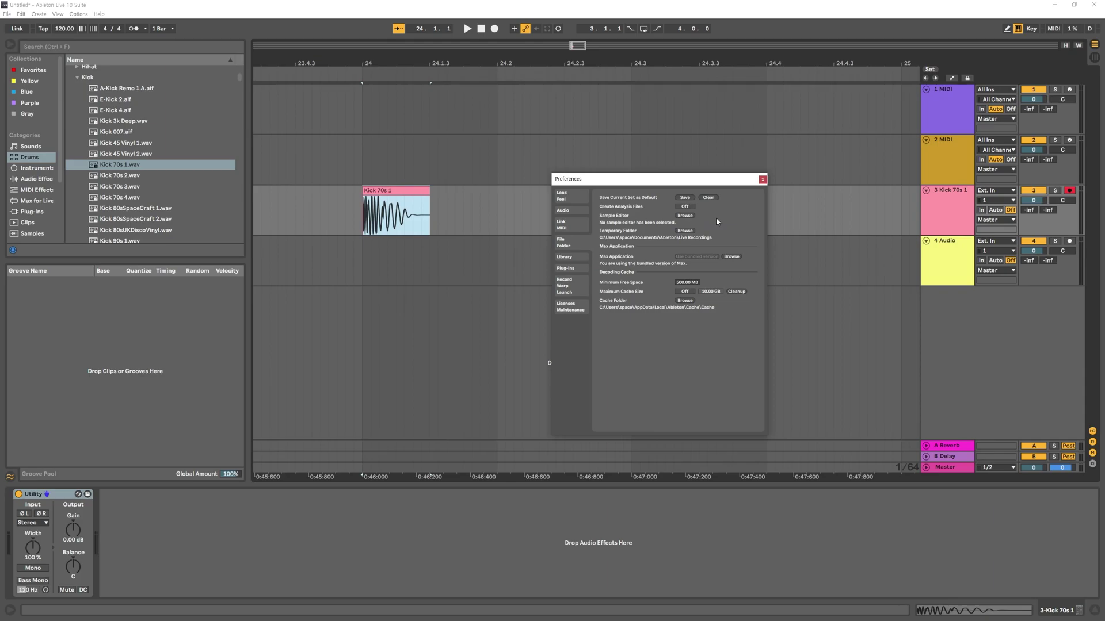
Step: Show the kick clip's sample settings and waveform in the detail view
key(Tab)
key(Tab)
key(shift+Tab)
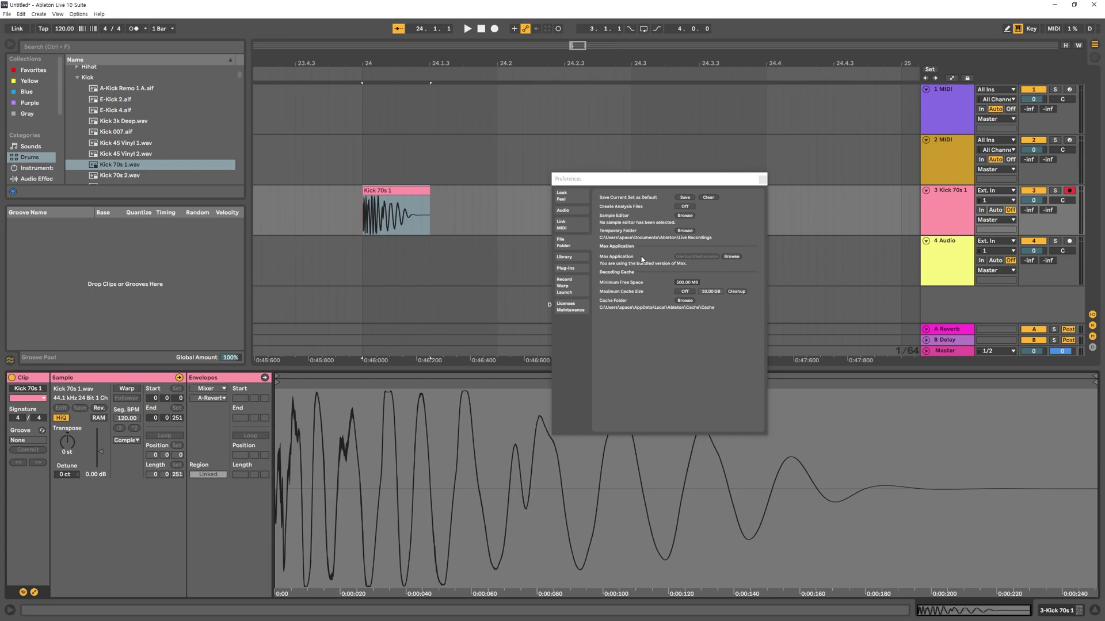
Step: Look over the Library preferences and open the Plug-Ins preferences
click(725, 224)
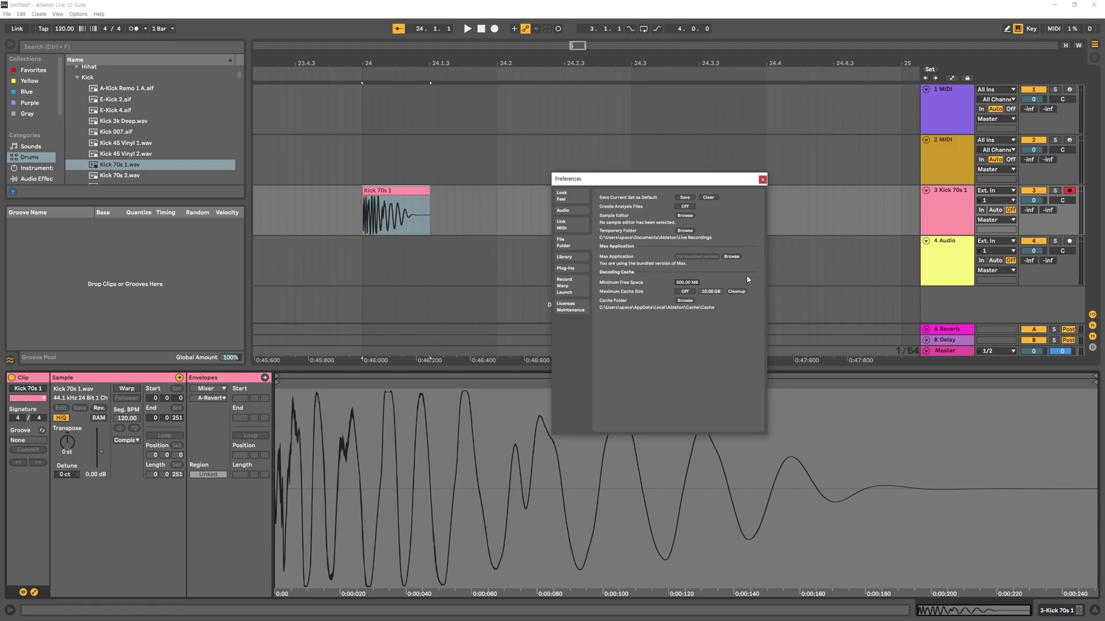
click(586, 256)
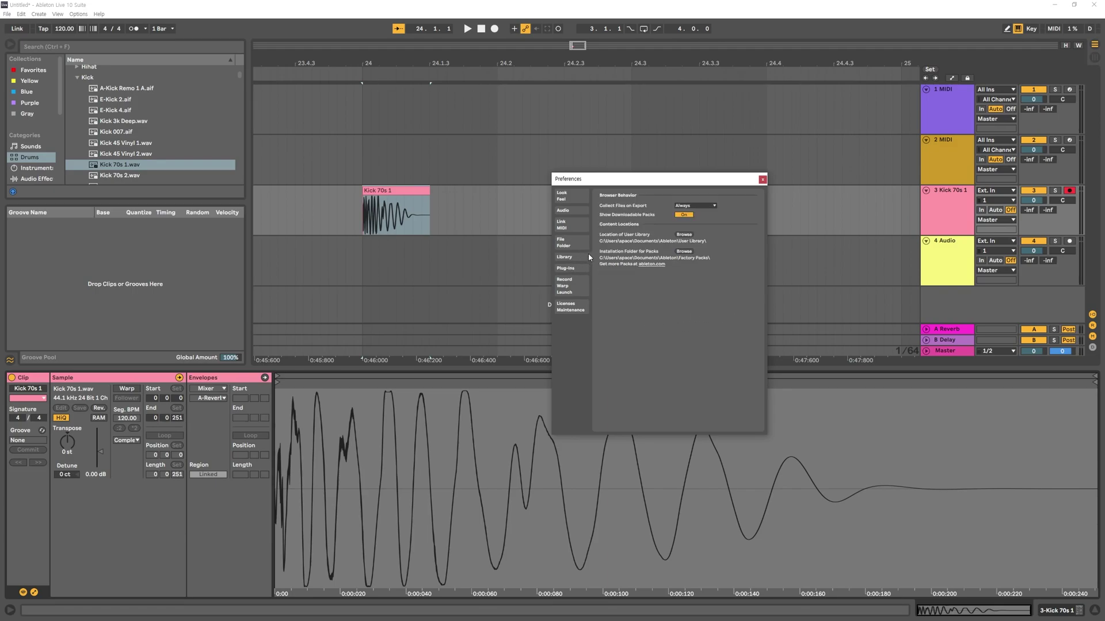
click(566, 269)
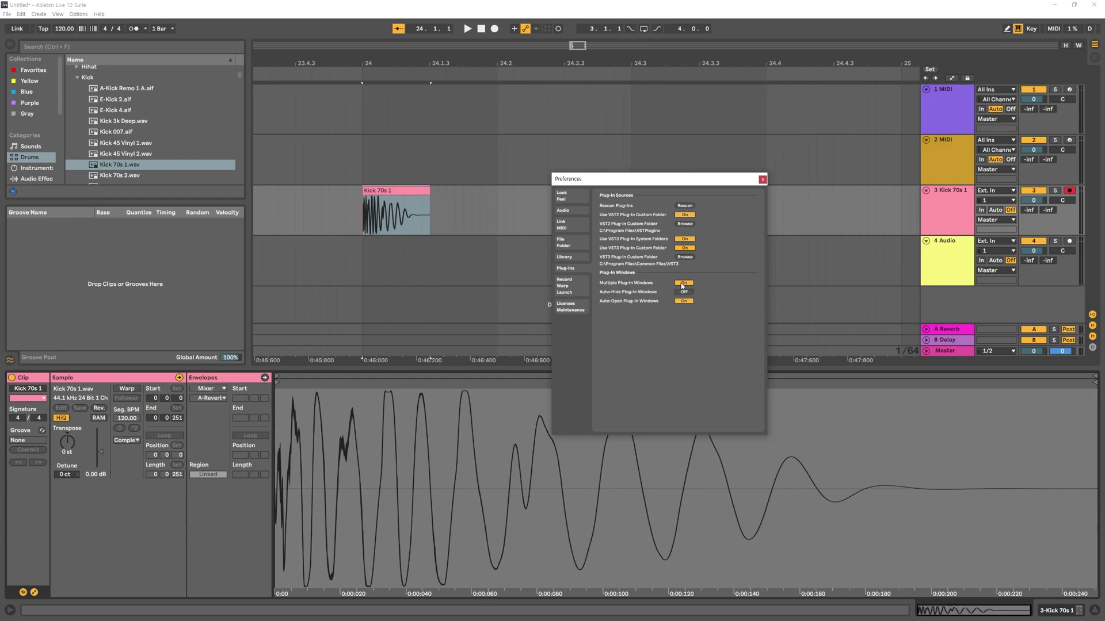
Step: Search the browser's plug-ins for "serum" and load Serum_x64 on a new MIDI track
click(409, 200)
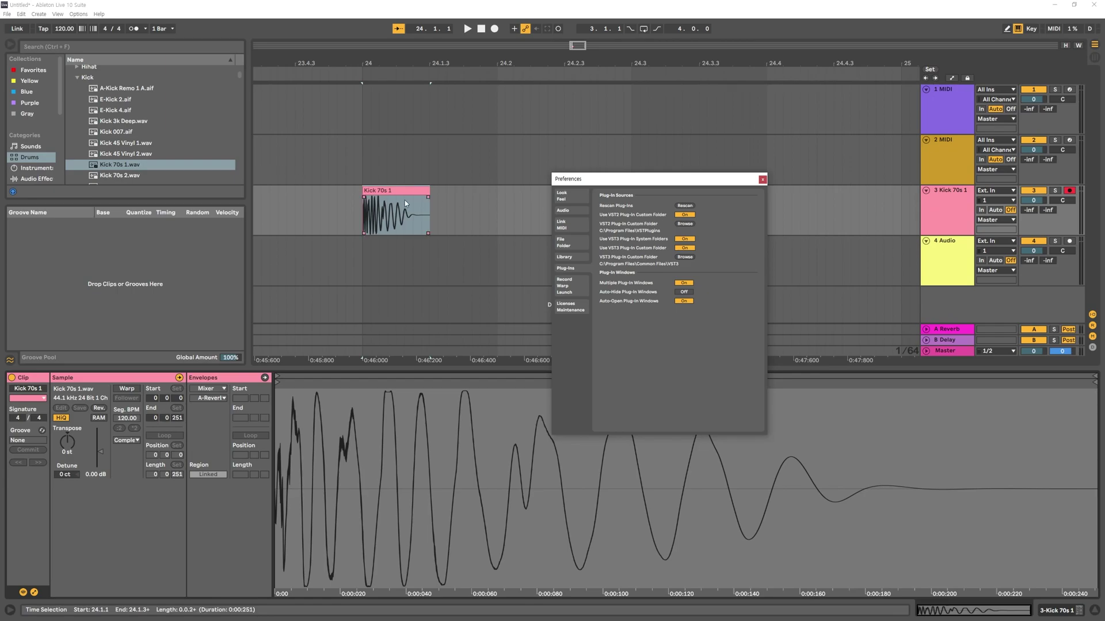
click(360, 264)
scroll(36, 167, down, 3)
click(32, 158)
click(61, 47)
text(serum)
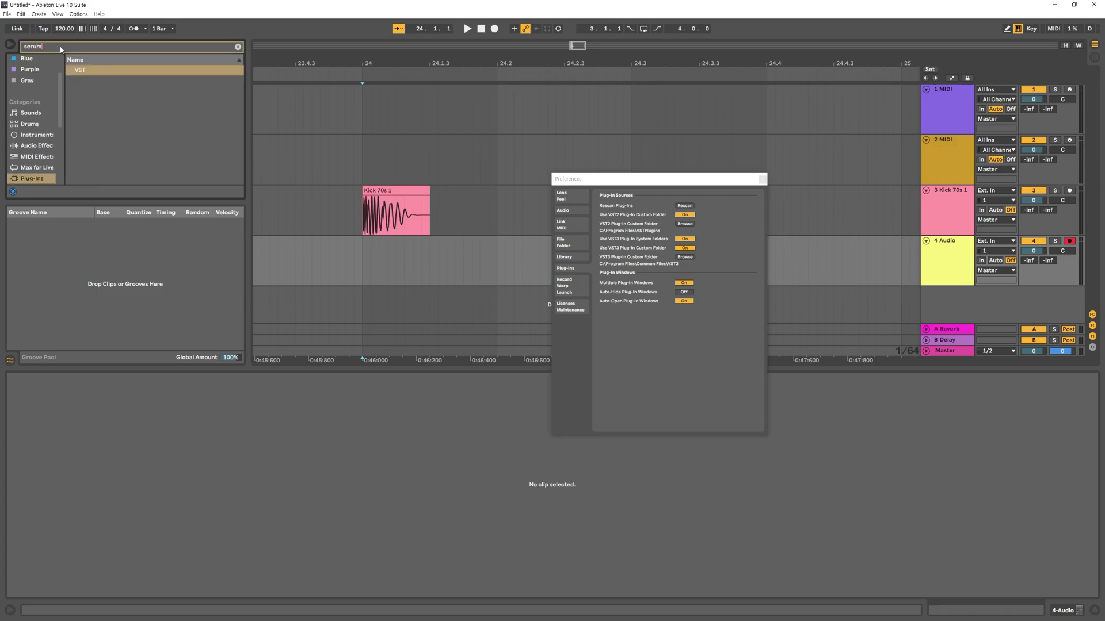
click(101, 81)
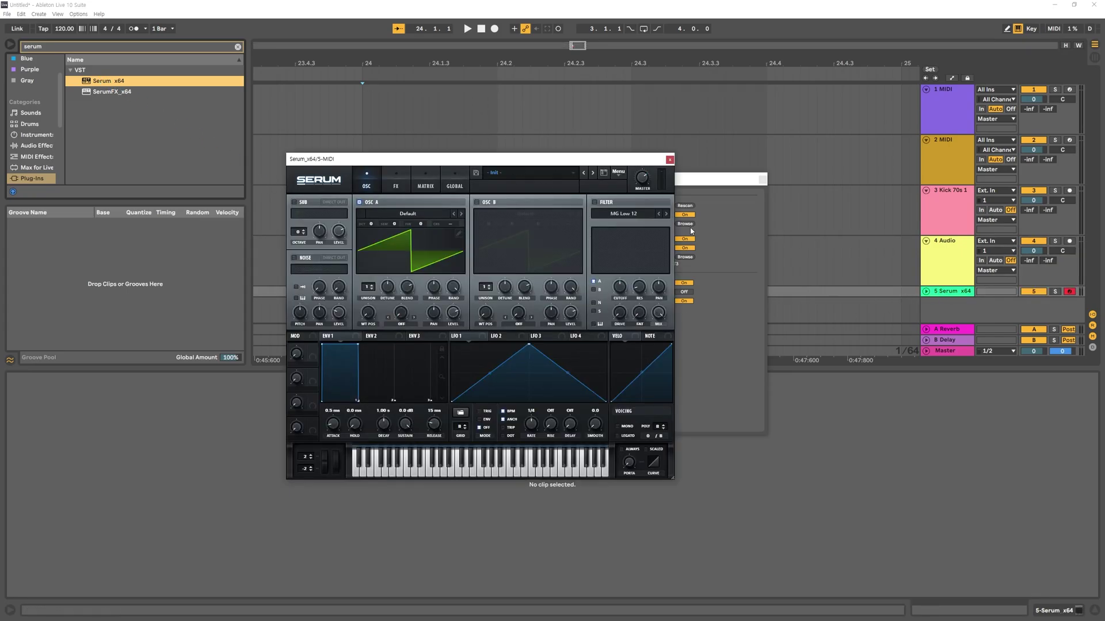
Step: Duplicate the Serum track twice
click(951, 296)
key(ctrl+d)
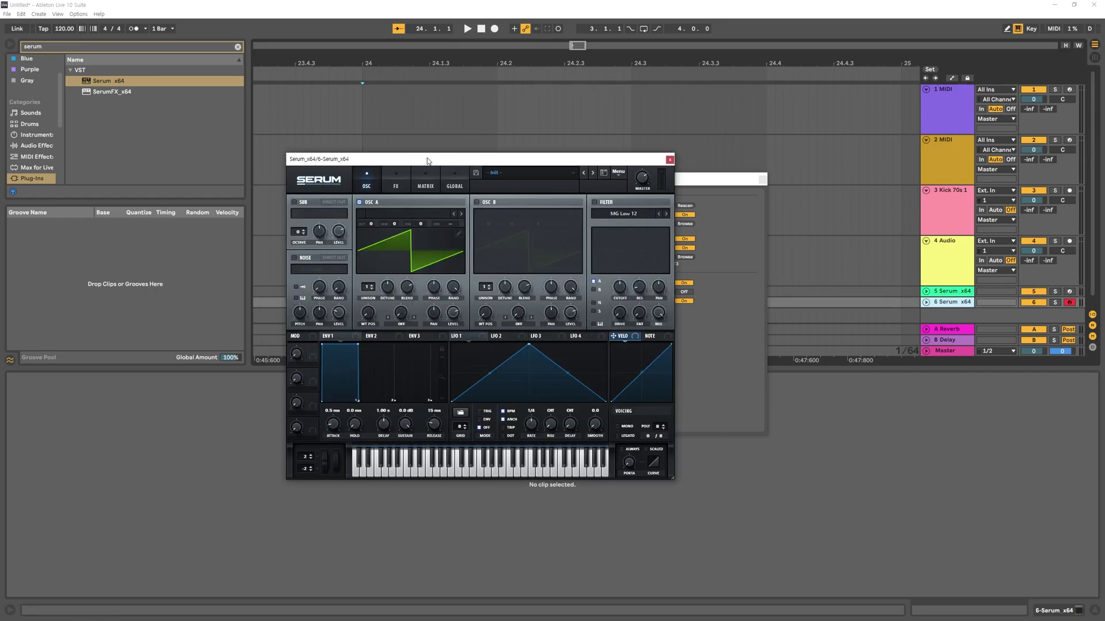
key(ctrl+d)
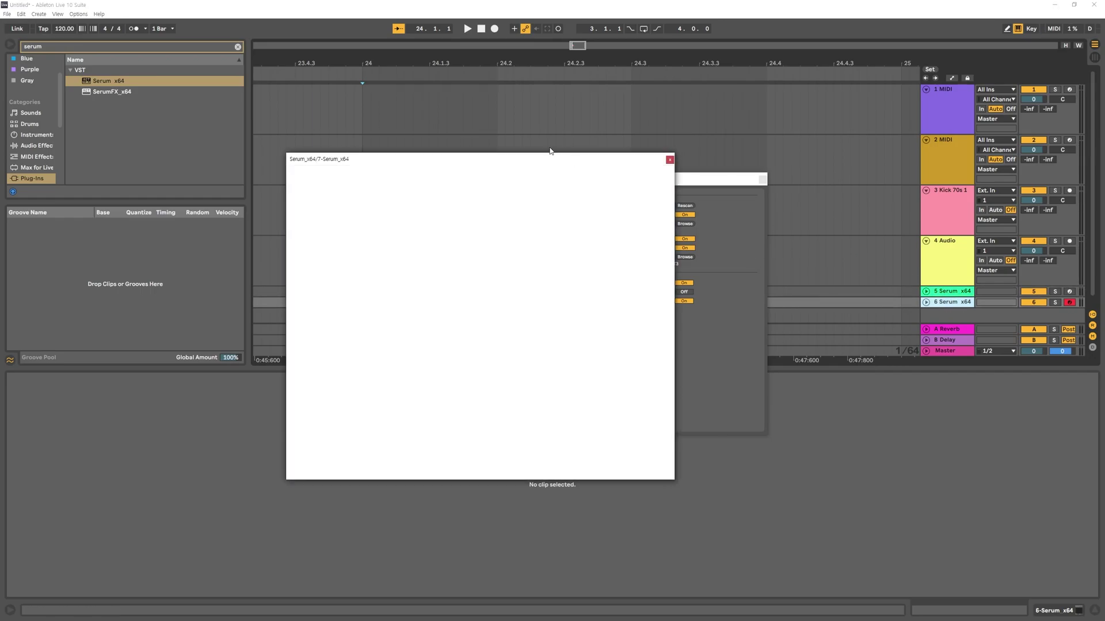
Step: Spread out the Serum plug-in windows and move the Preferences window clear of them
drag(484, 157, 301, 216)
drag(701, 182, 858, 175)
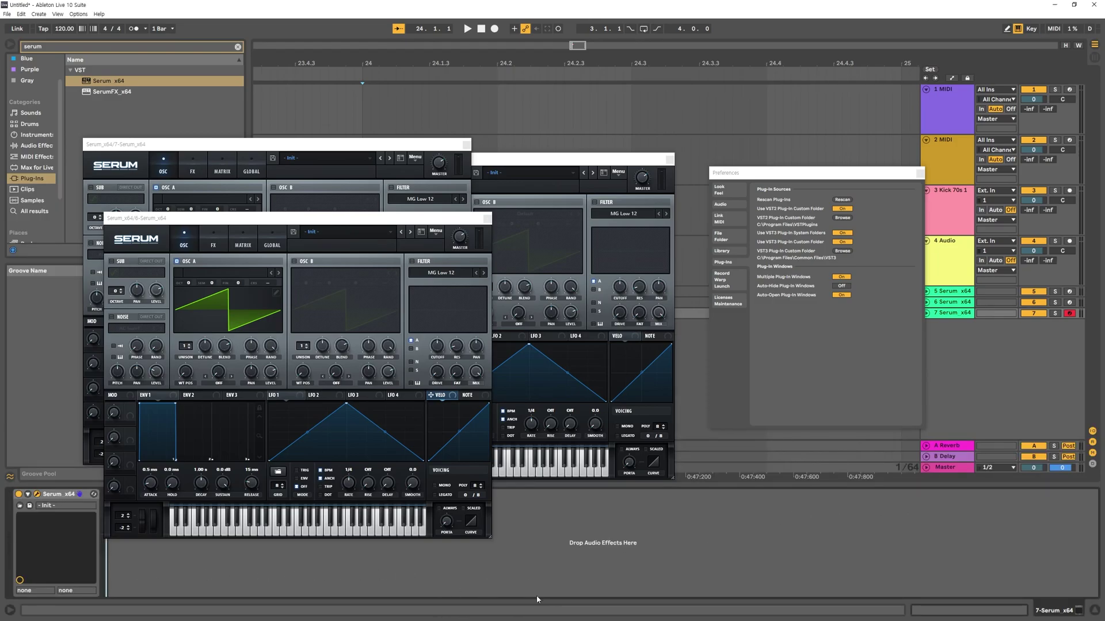
drag(287, 218, 286, 160)
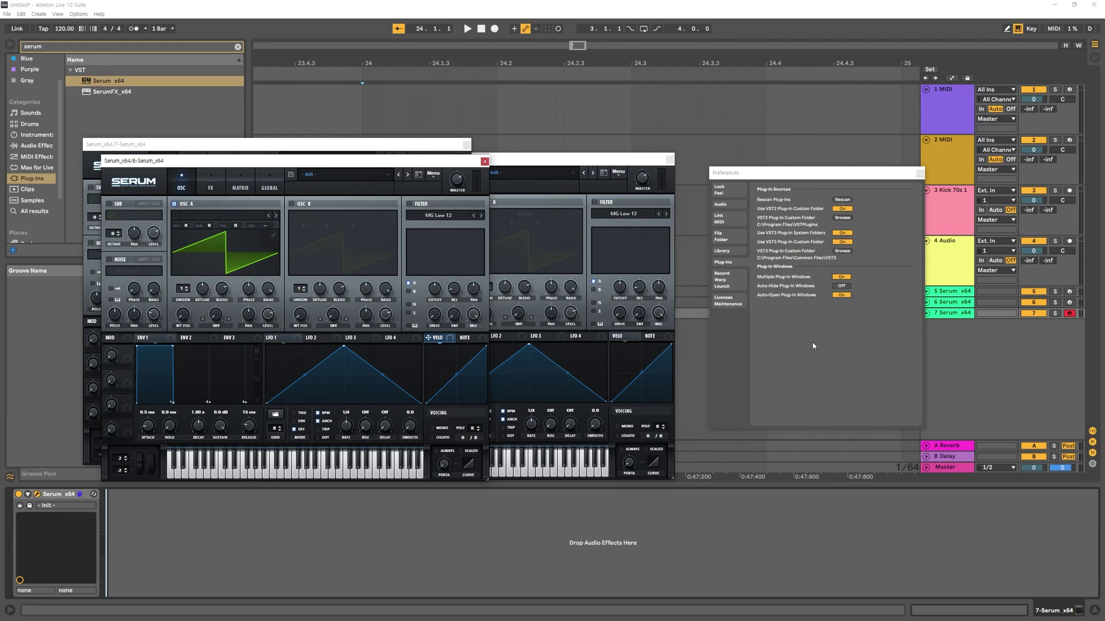
Step: Turn on Auto-Hide Plug-In Windows and select different Serum tracks to check which plug-in window shows
click(833, 356)
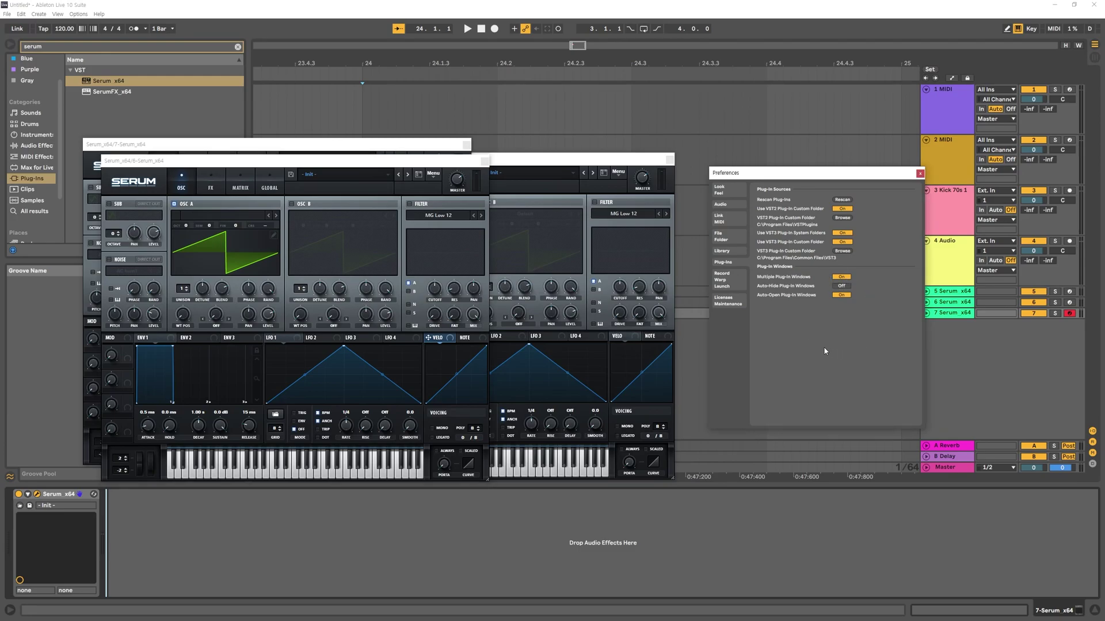
click(840, 286)
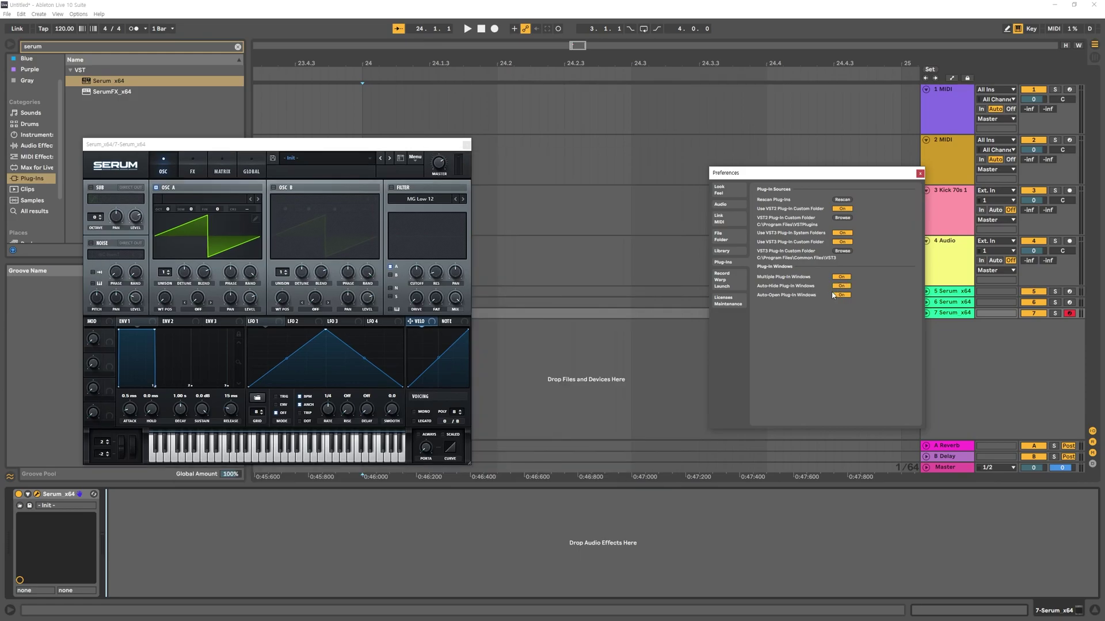
click(562, 293)
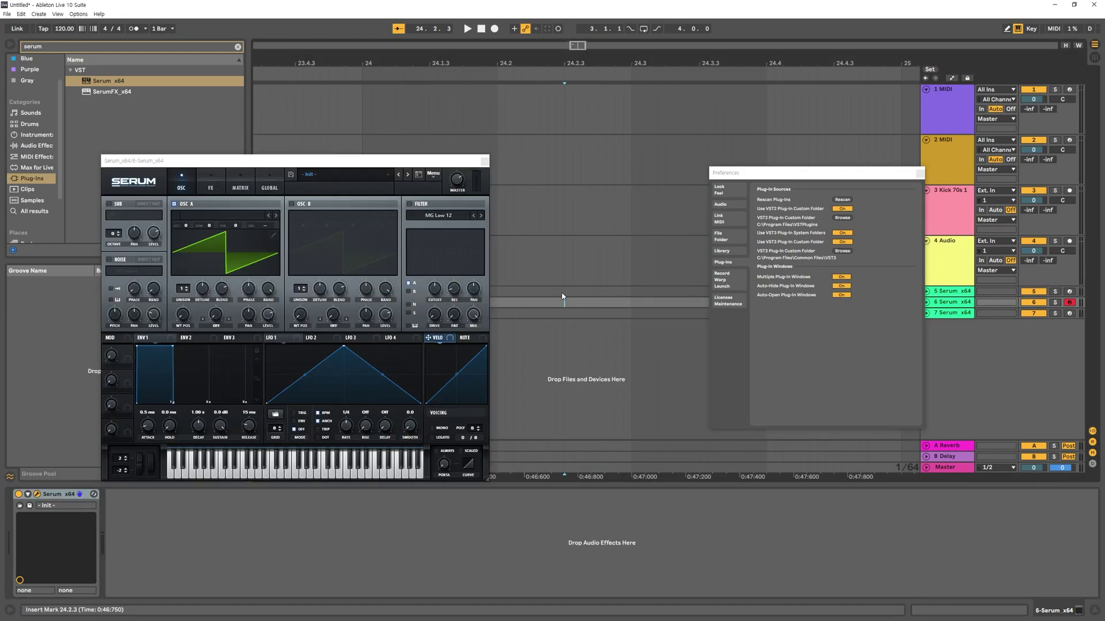
click(656, 313)
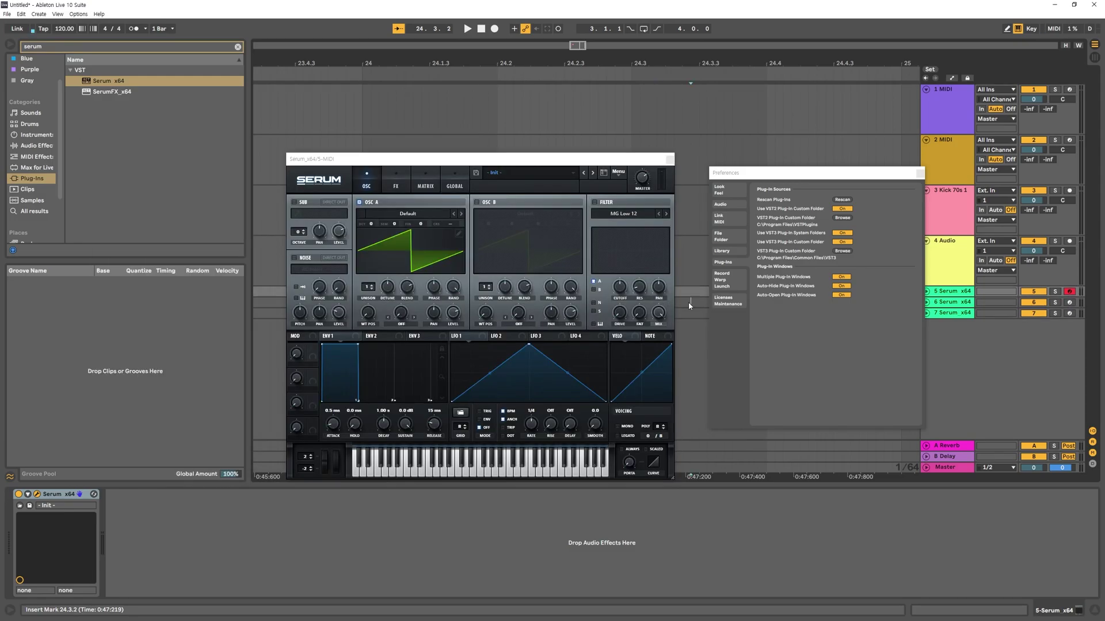
Step: Add two SerumFX_x64 effects to the 6 Serum_x64 track
click(688, 302)
double_click(113, 92)
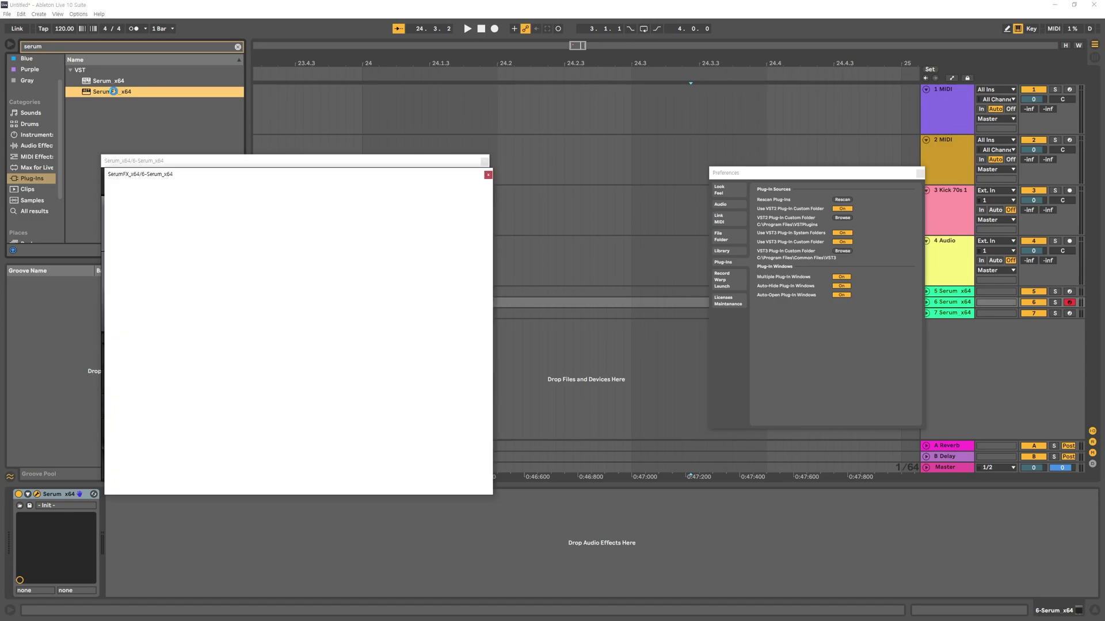
Step: Switch between Serum tracks 5 and 6 and reposition their plug-in windows, separating the two SerumFX windows
click(582, 295)
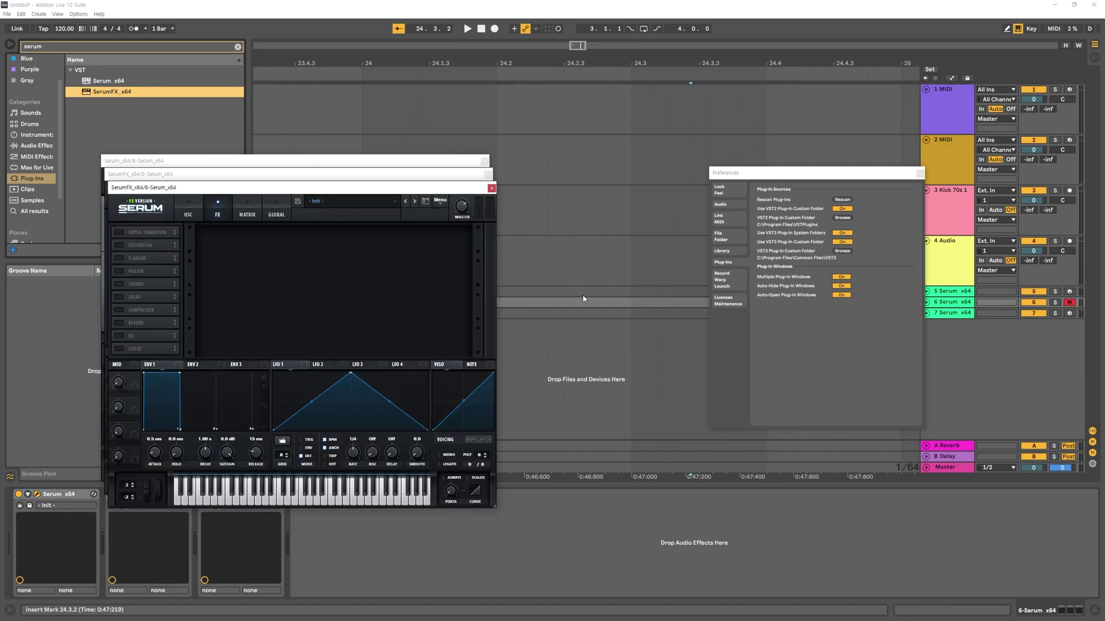
drag(585, 161, 327, 131)
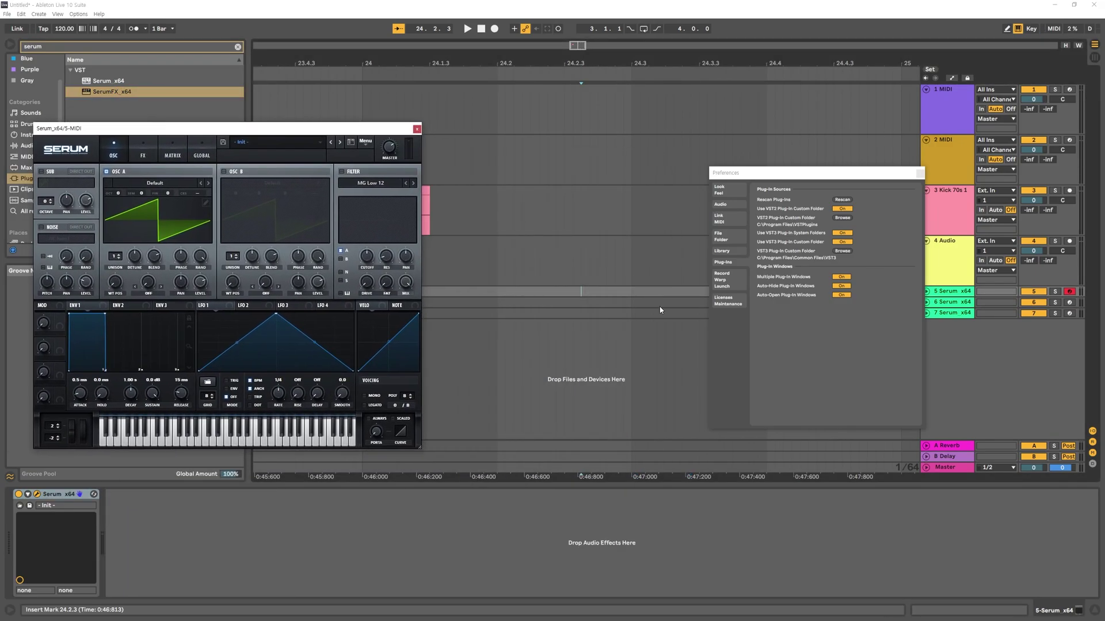
click(581, 302)
drag(413, 187, 492, 232)
drag(439, 175, 361, 241)
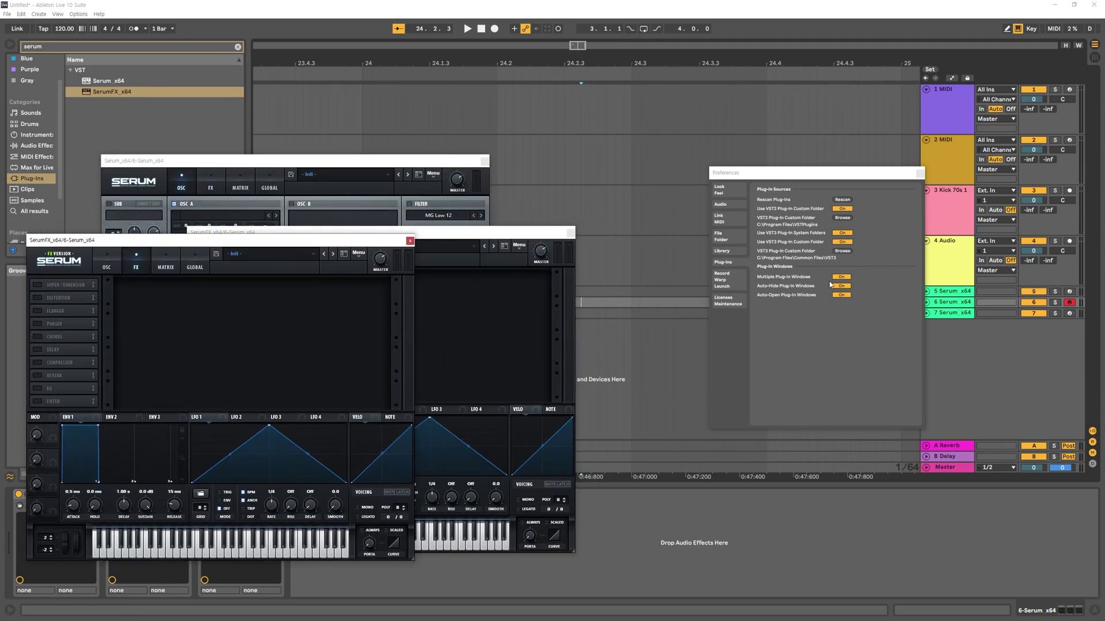
Step: Turn off Auto-Hide Plug-In Windows, then hide all open plug-in windows with the 4 Audio track selected
click(841, 288)
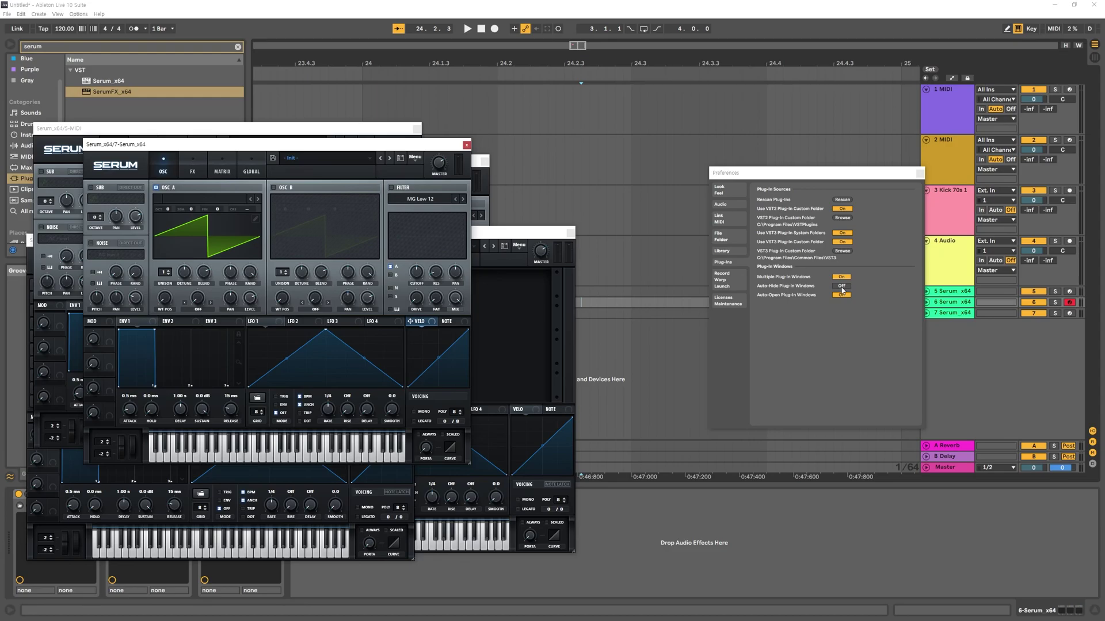
click(657, 264)
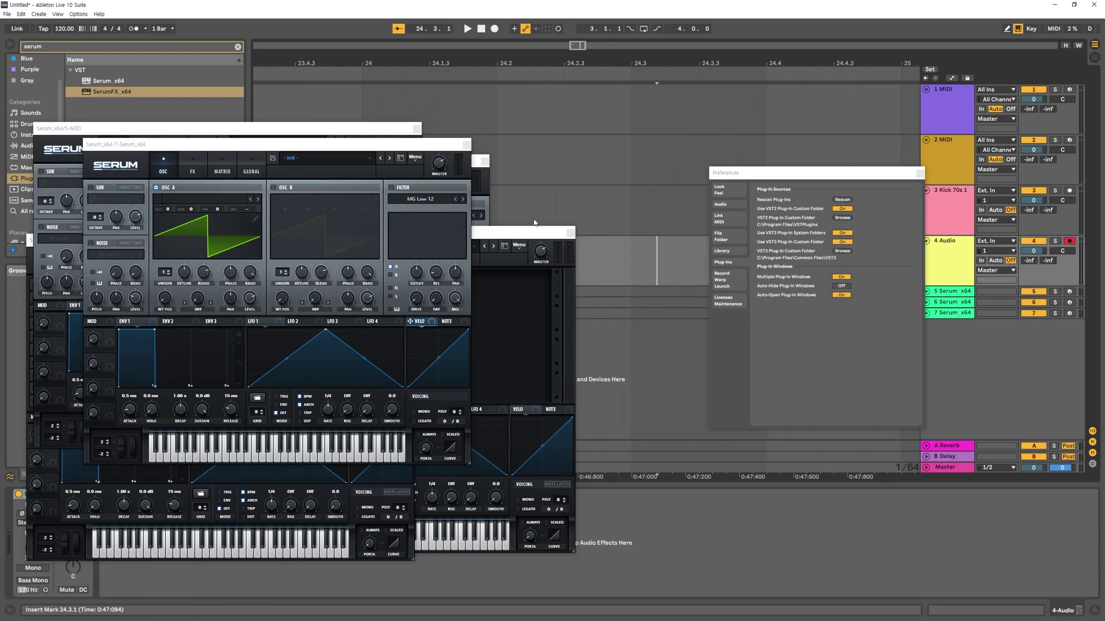
key(ctrl+alt+p)
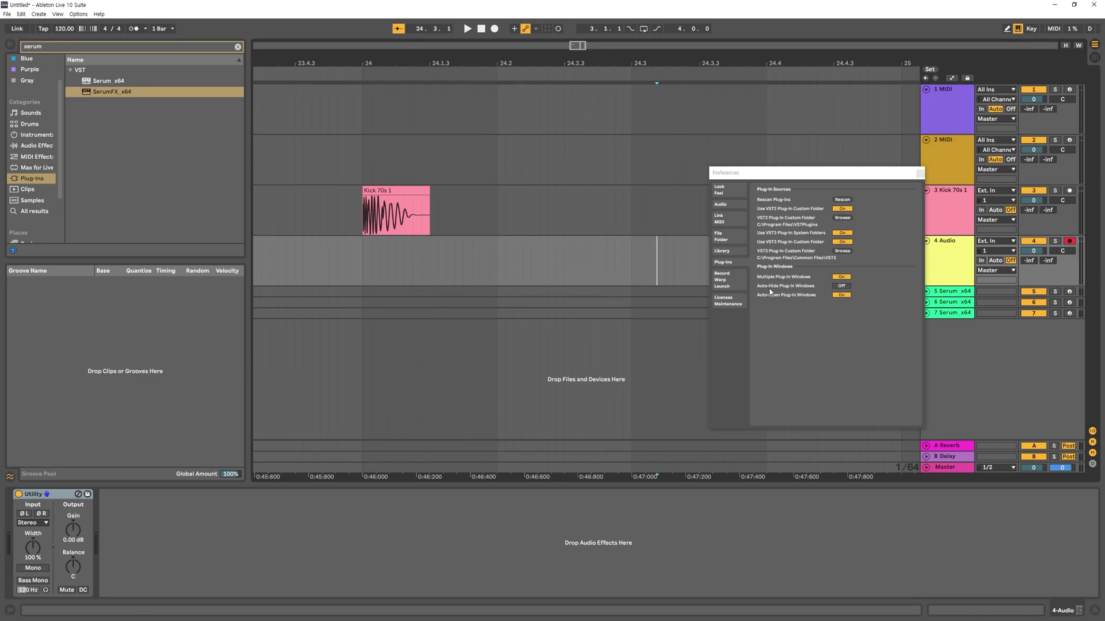
click(580, 260)
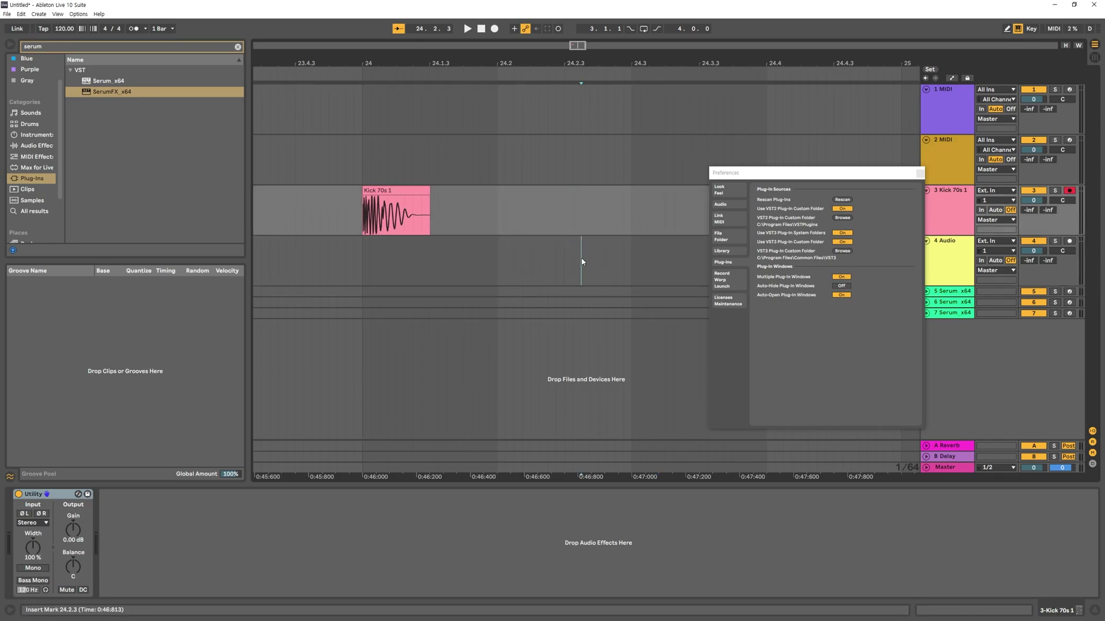
drag(505, 230, 596, 230)
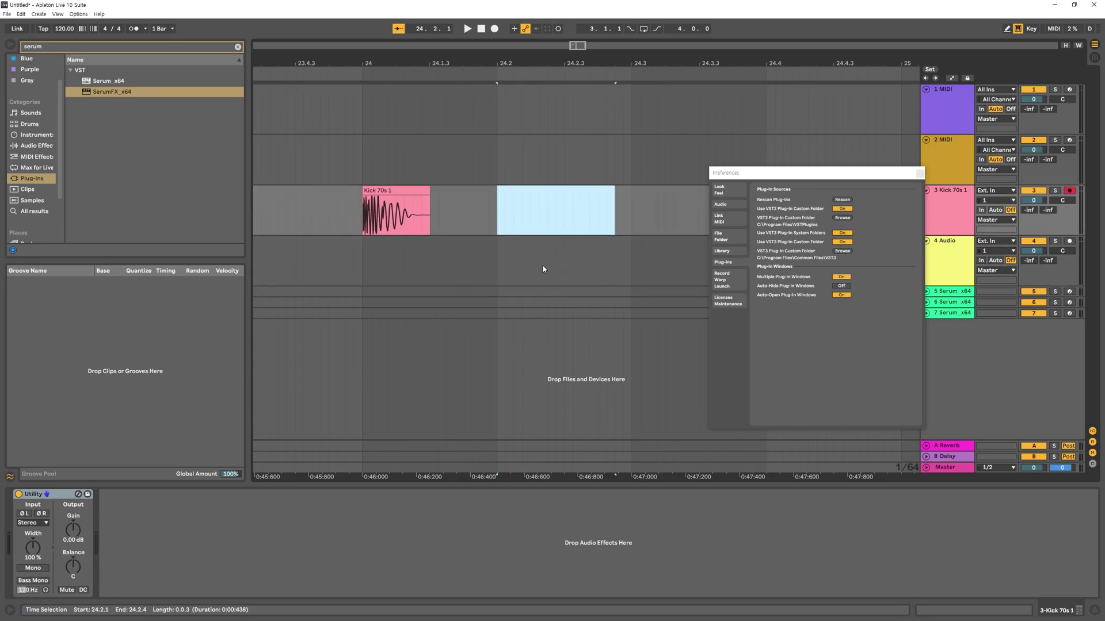
Step: Toggle Auto-Hide Plug-In Windows and leave it off
click(841, 289)
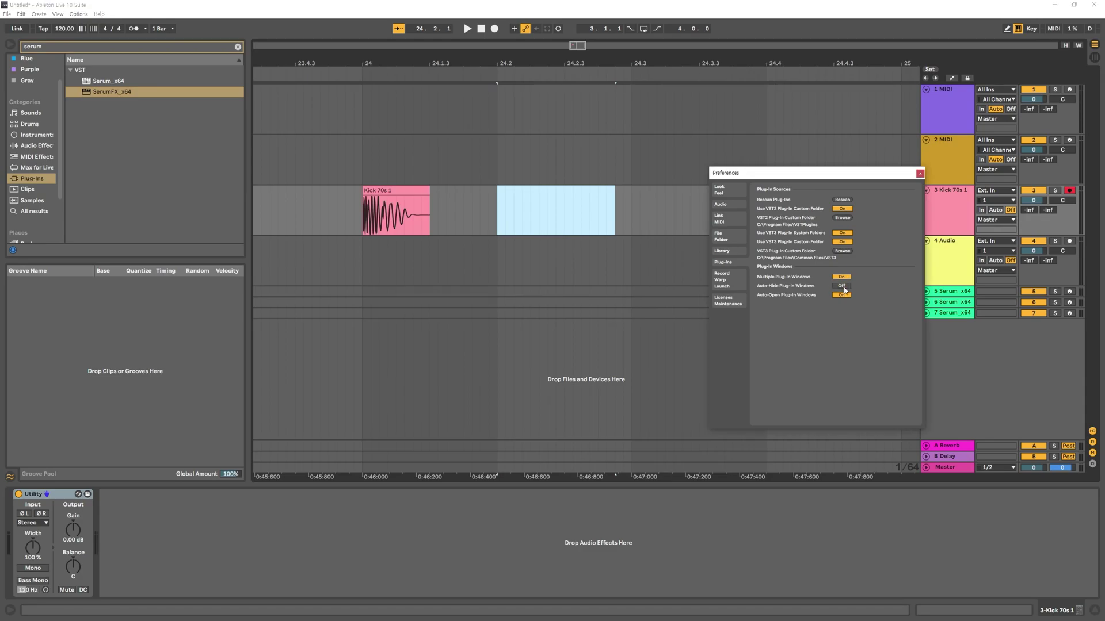
click(842, 287)
click(842, 288)
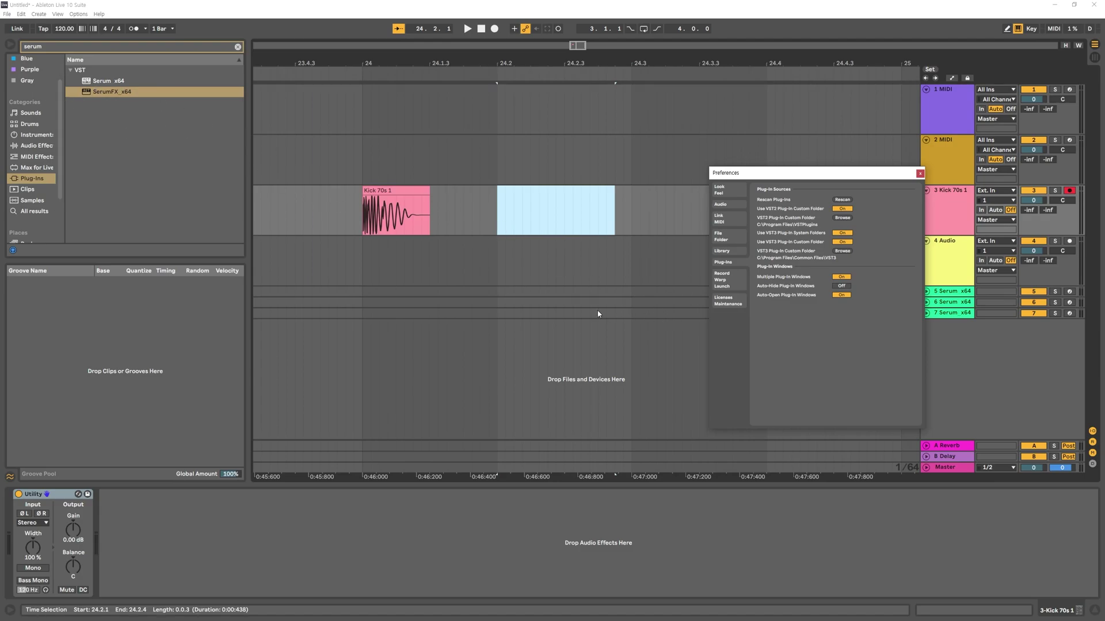
Step: Open the Serum plug-in window on the 5 Serum_x64 track and show the Record/Warp/Launch preferences
click(497, 292)
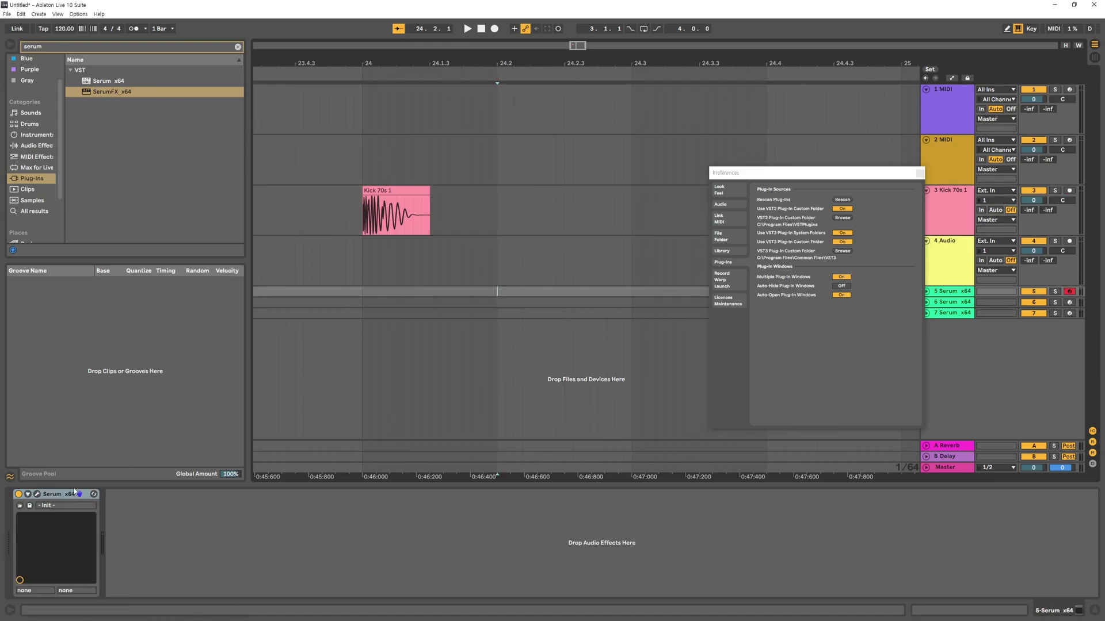
click(37, 494)
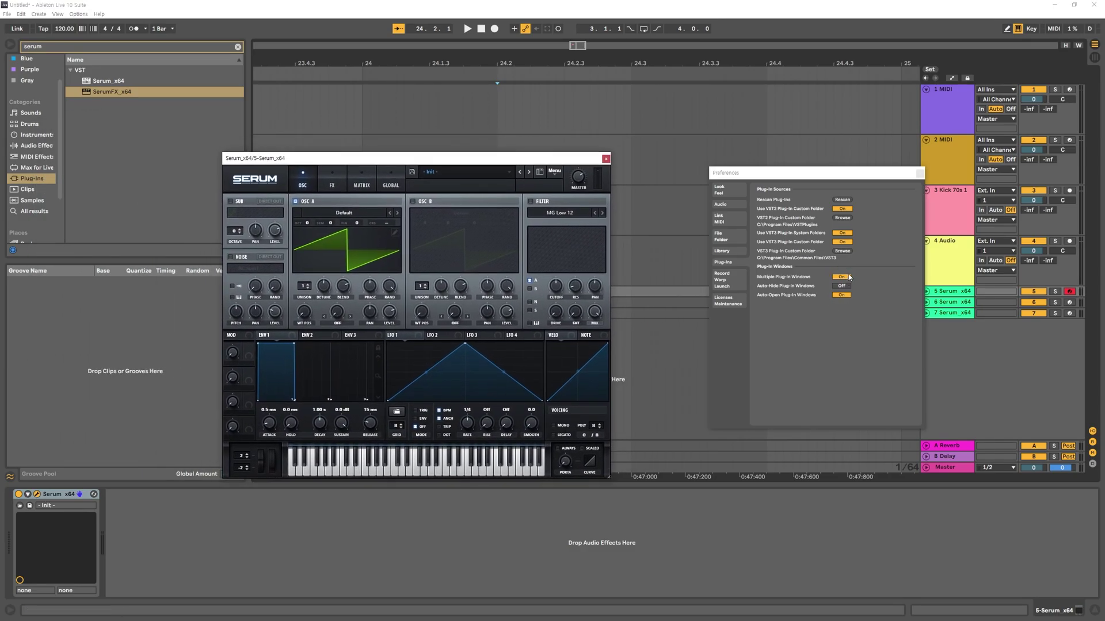
click(738, 280)
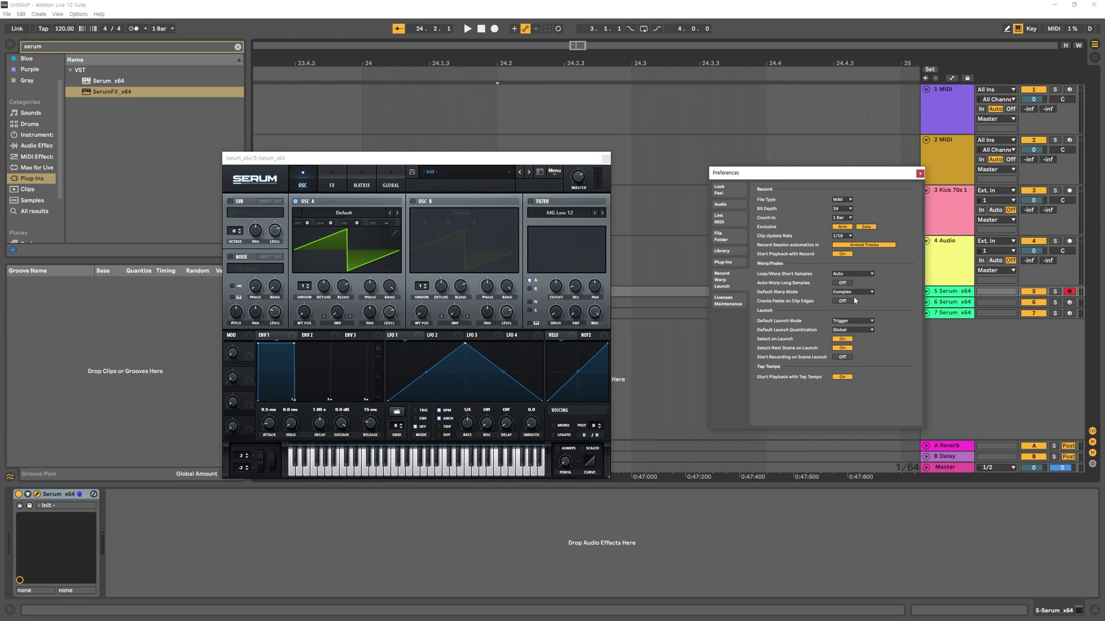
Step: Close the Serum window and inspect the start of the Kick 70s 1 clip for a fade-in
click(605, 158)
click(384, 215)
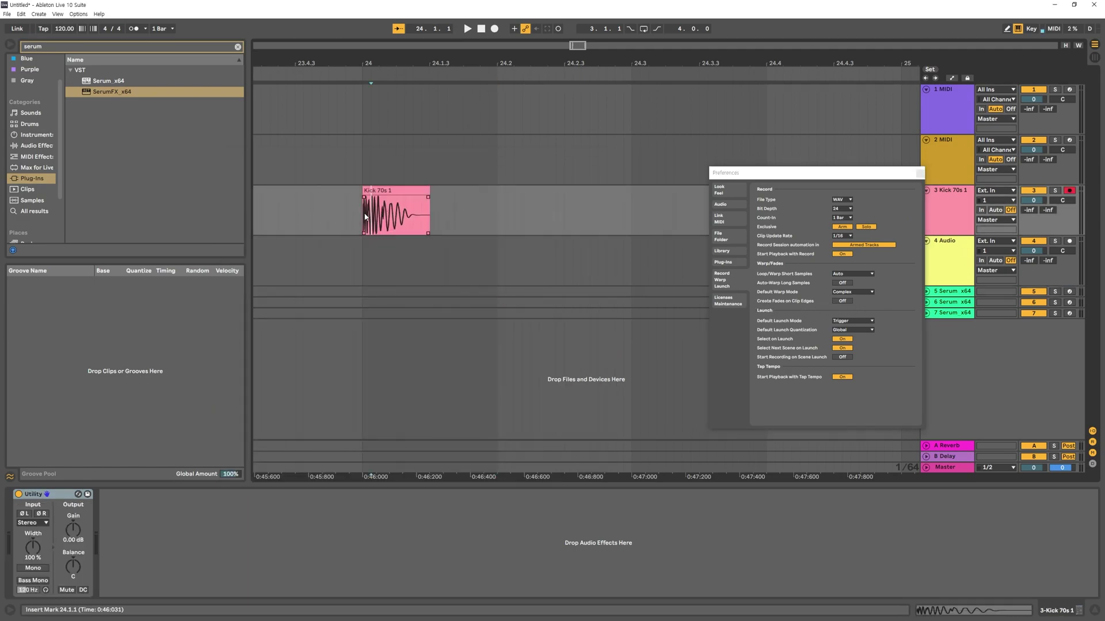
scroll(347, 224, up, 5)
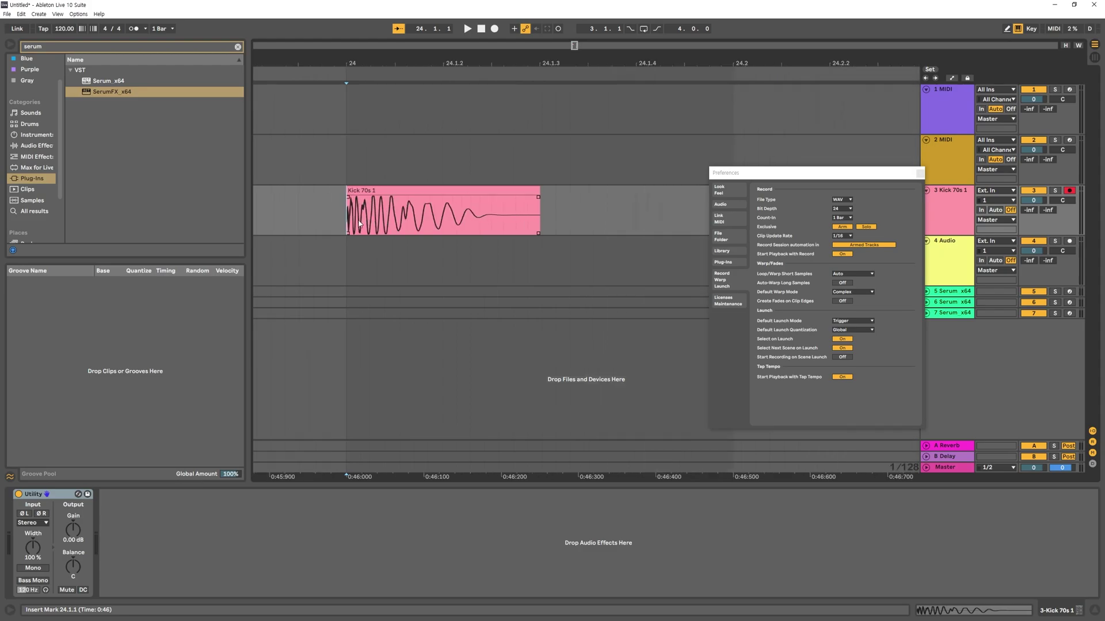
click(366, 190)
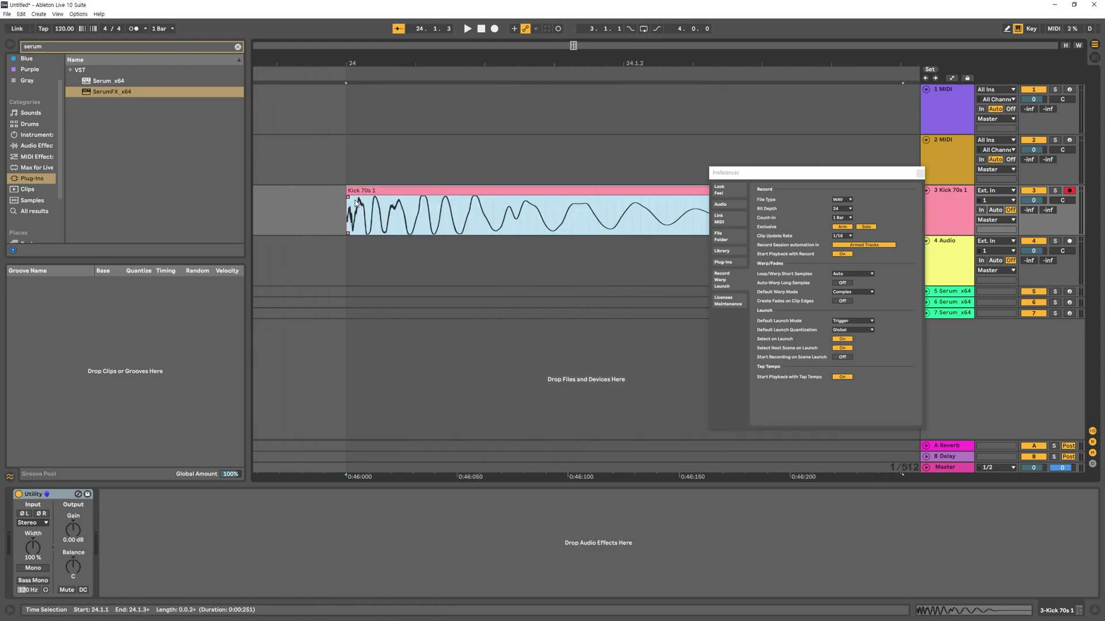
click(350, 198)
drag(367, 197, 346, 198)
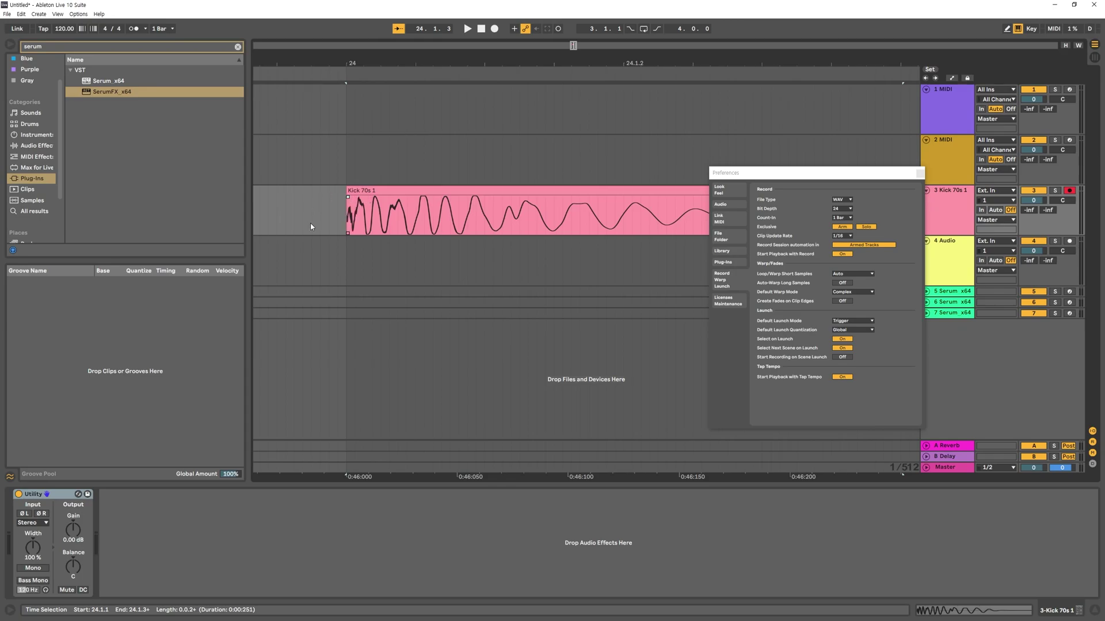
Step: Turn on Create Fades on Clip Edges and add Kick 70s 4.wav to a new audio track at bar 24
click(237, 47)
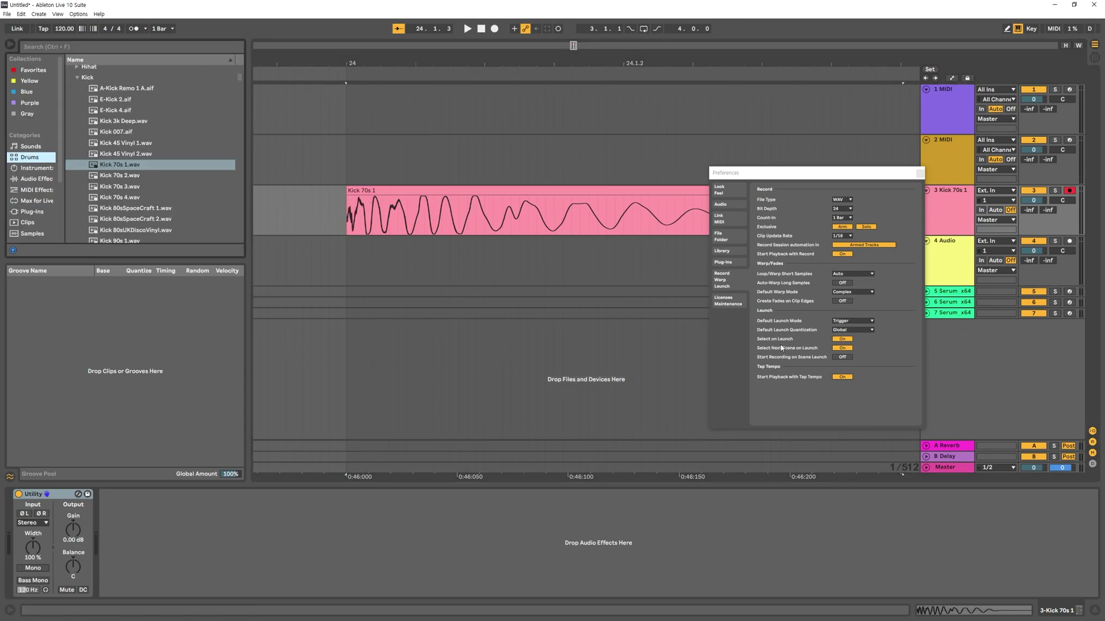
click(842, 300)
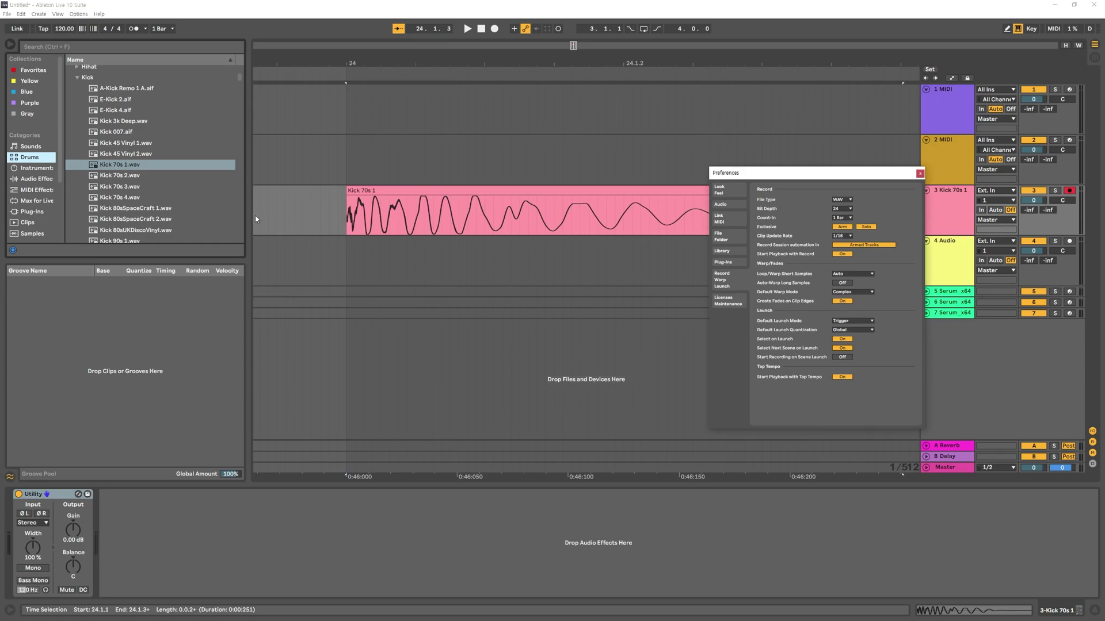
drag(124, 198, 352, 296)
drag(347, 326, 348, 328)
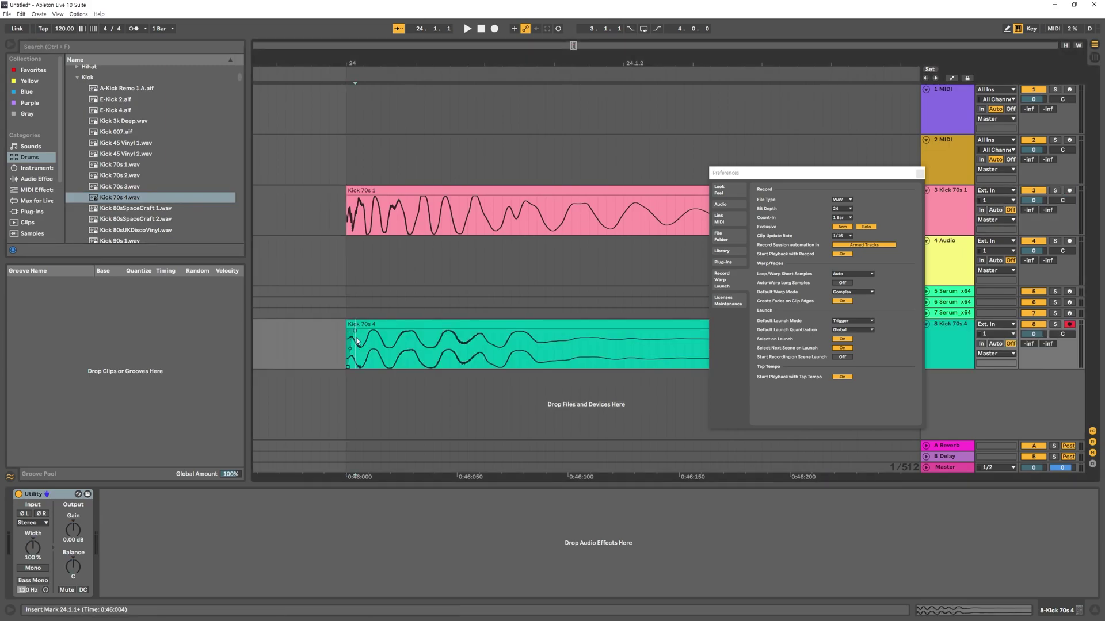
Step: Pull in and examine the fade at the start of the Kick 70s 4 clip, and turn off Create Fades on Clip Edges
mouse_move(356, 334)
mouse_down()
mouse_move(342, 336)
mouse_move(373, 335)
mouse_move(342, 334)
mouse_up()
scroll(349, 338, up, 5)
click(344, 348)
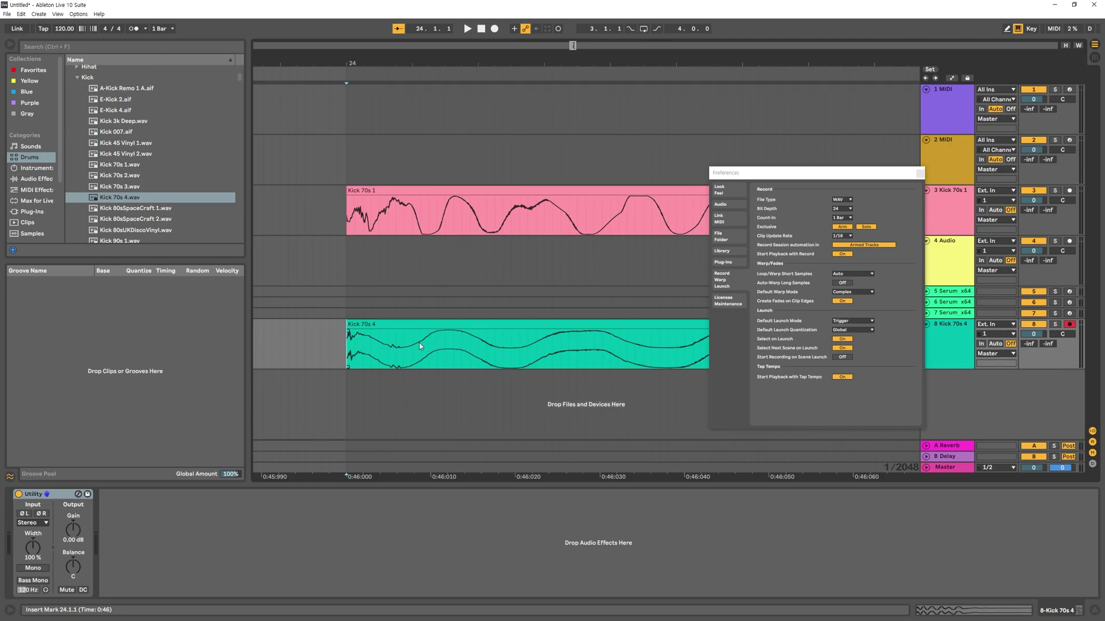
scroll(436, 342, down, 6)
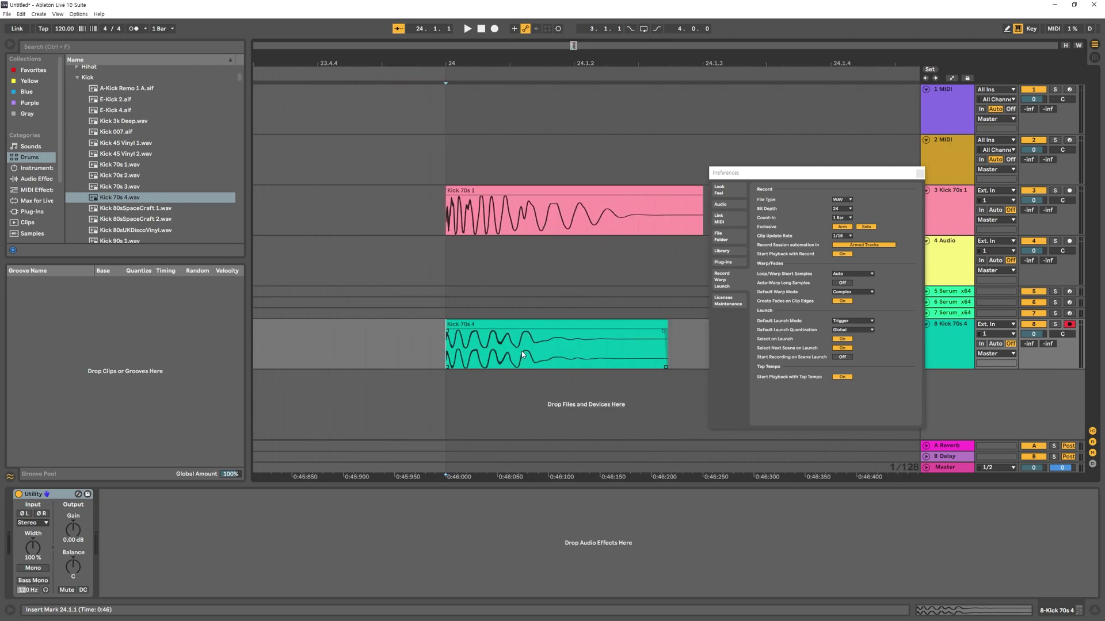
scroll(532, 355, up, 1)
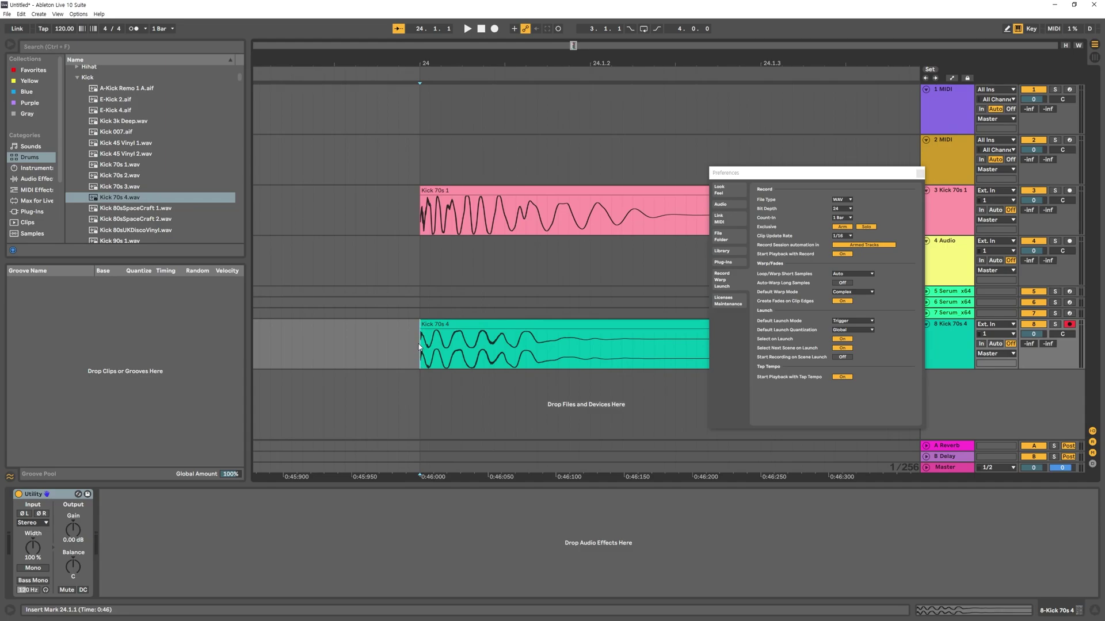
mouse_move(432, 335)
click(845, 301)
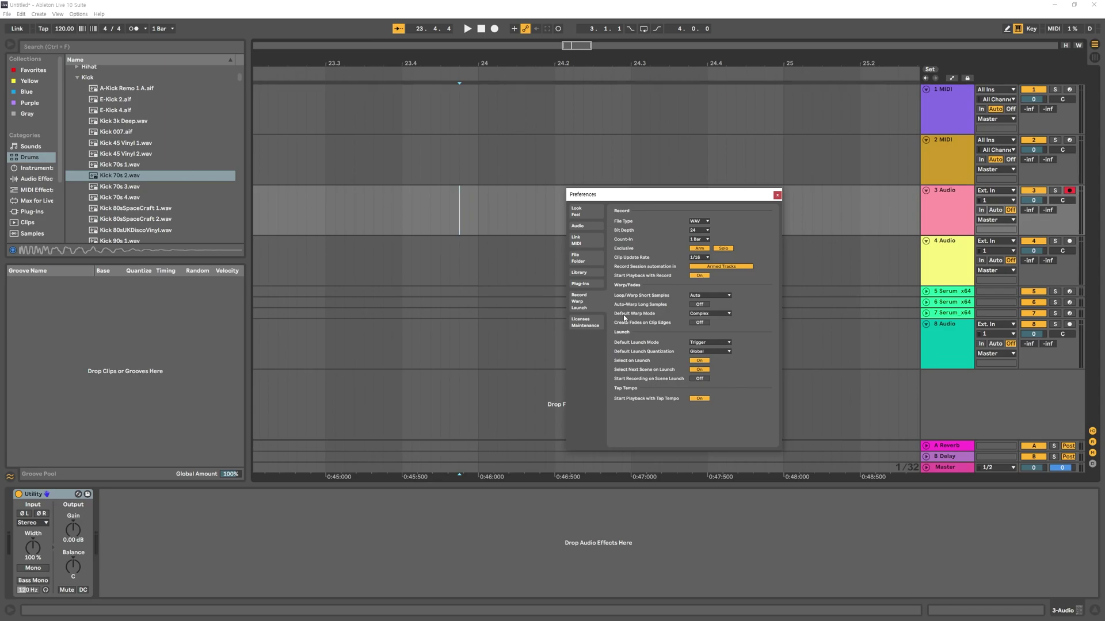
Step: Look over the other preferences pages, return to the Record/Warp/Launch page and close the Preferences window
click(584, 325)
key(Down)
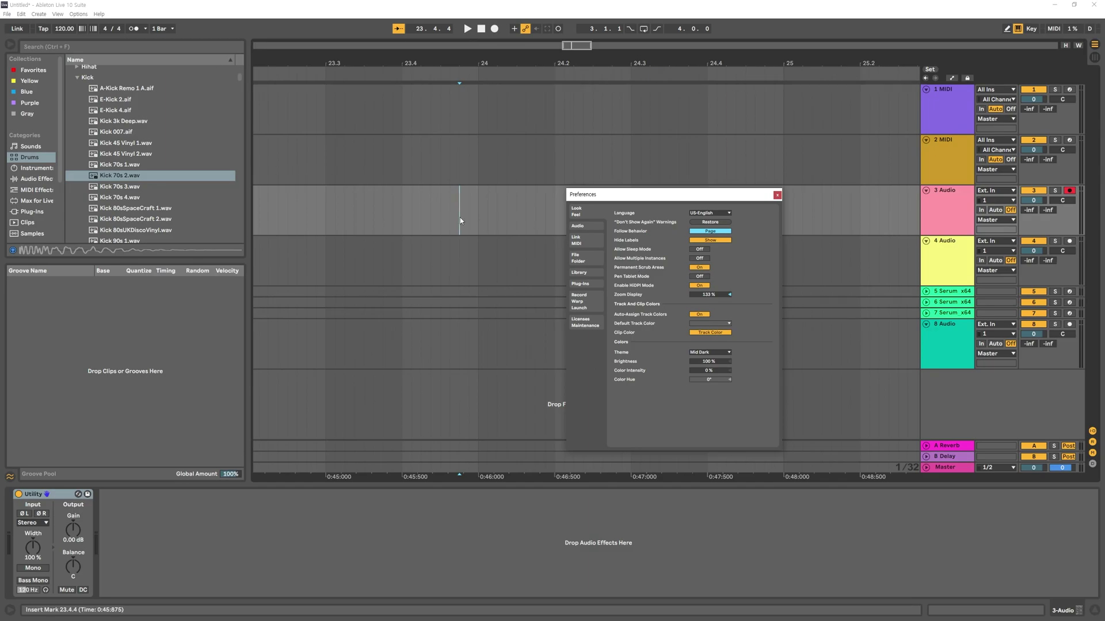
click(578, 301)
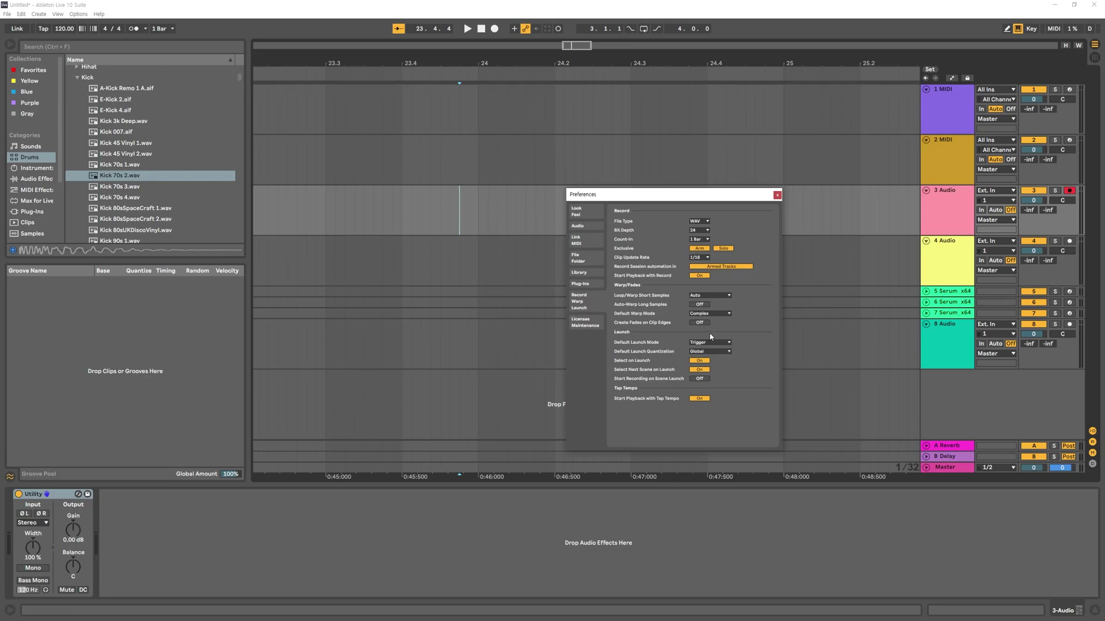
click(777, 195)
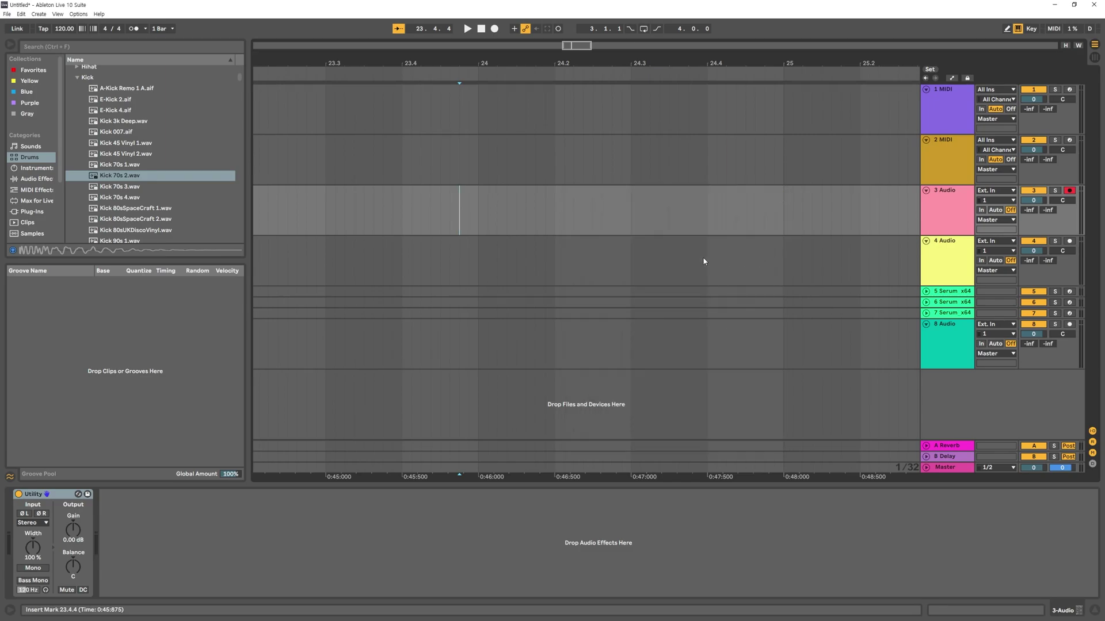
Step: Select the 3 Audio and 4 Audio tracks alternately to check how arming follows the track selection
click(683, 272)
click(687, 227)
click(688, 247)
click(682, 230)
click(682, 255)
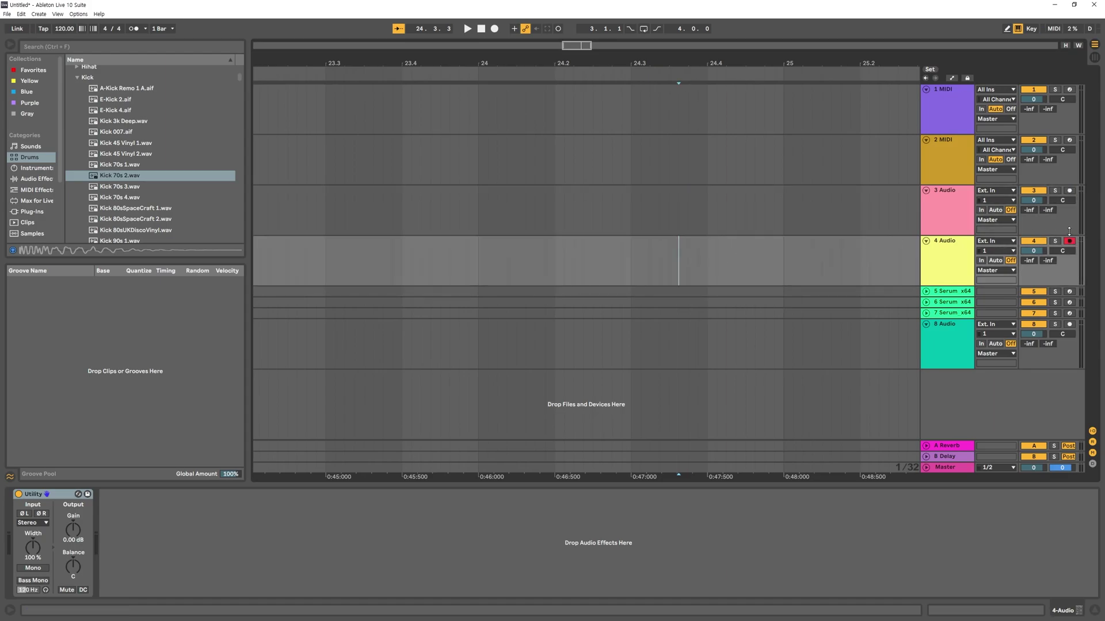
click(677, 226)
click(672, 257)
click(664, 224)
click(668, 222)
click(689, 259)
click(672, 219)
click(669, 258)
click(666, 214)
click(671, 260)
click(673, 214)
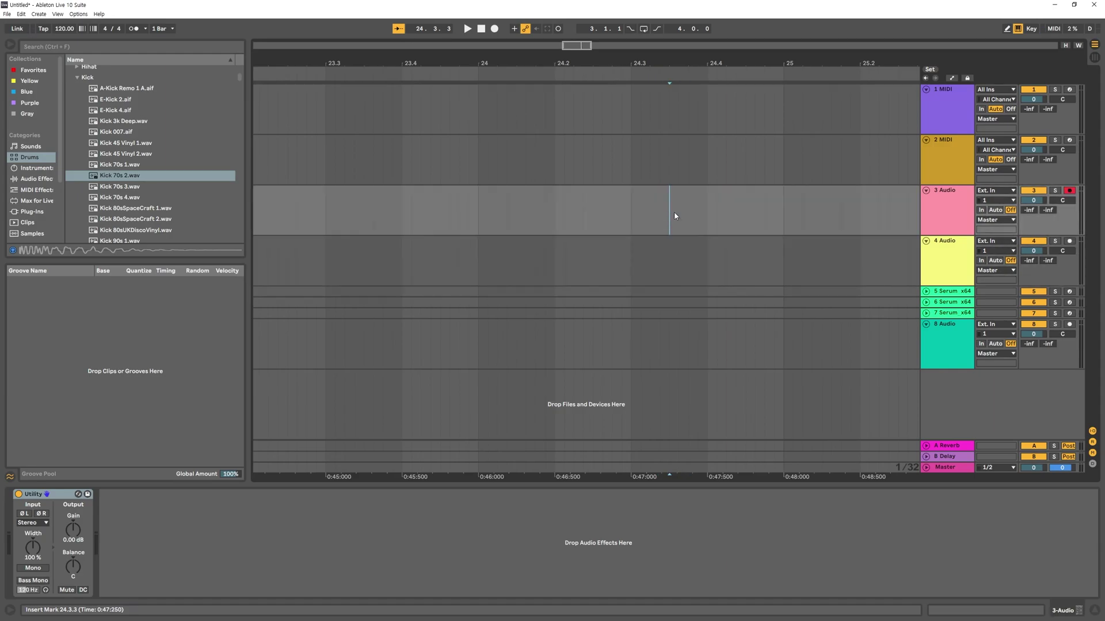
Step: Reopen the preferences to review the Record/Warp/Launch options, then close them and select the 3 Audio track
click(79, 14)
click(144, 248)
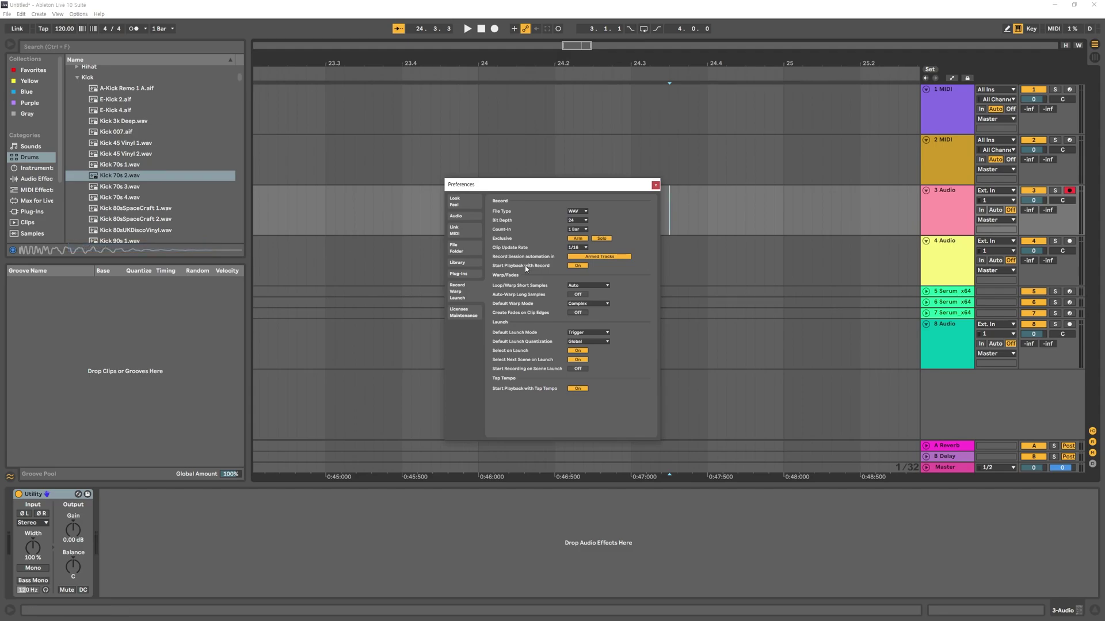
click(655, 185)
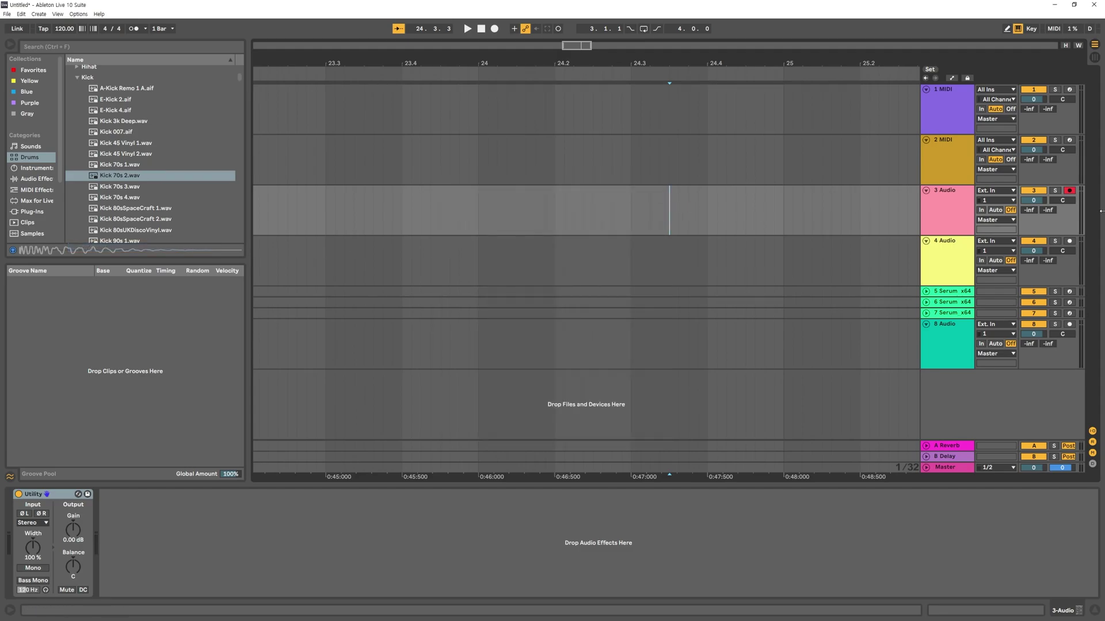
click(660, 217)
Step: Switch to File Explorer and browse from the user folder to AppData\Roaming\Ableton\Live 10.1.30\Preferences
key(super+e)
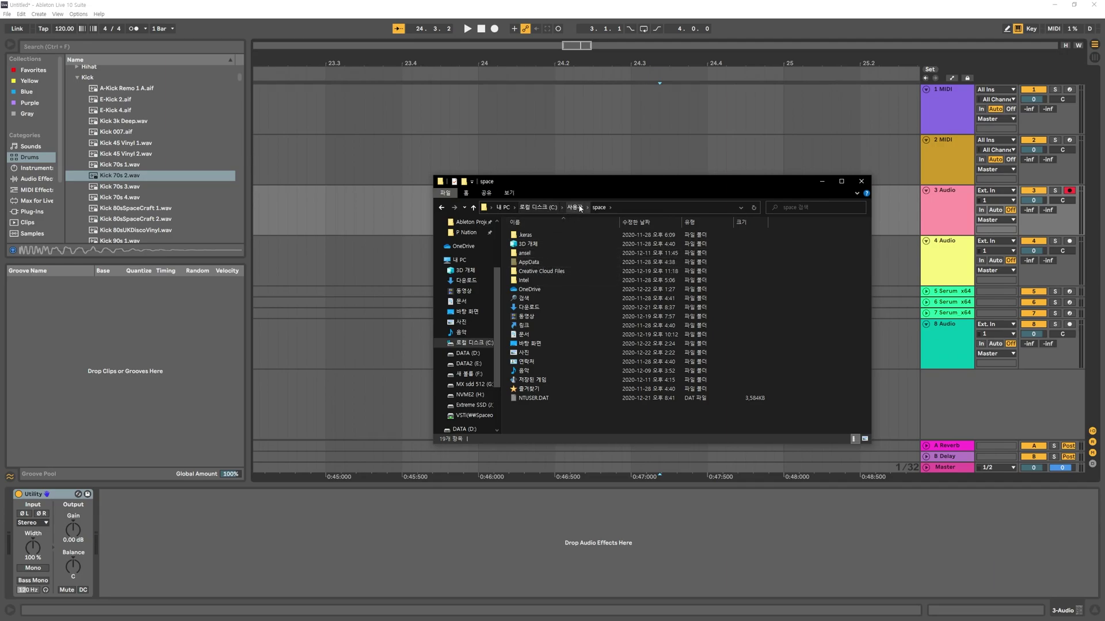
double_click(534, 264)
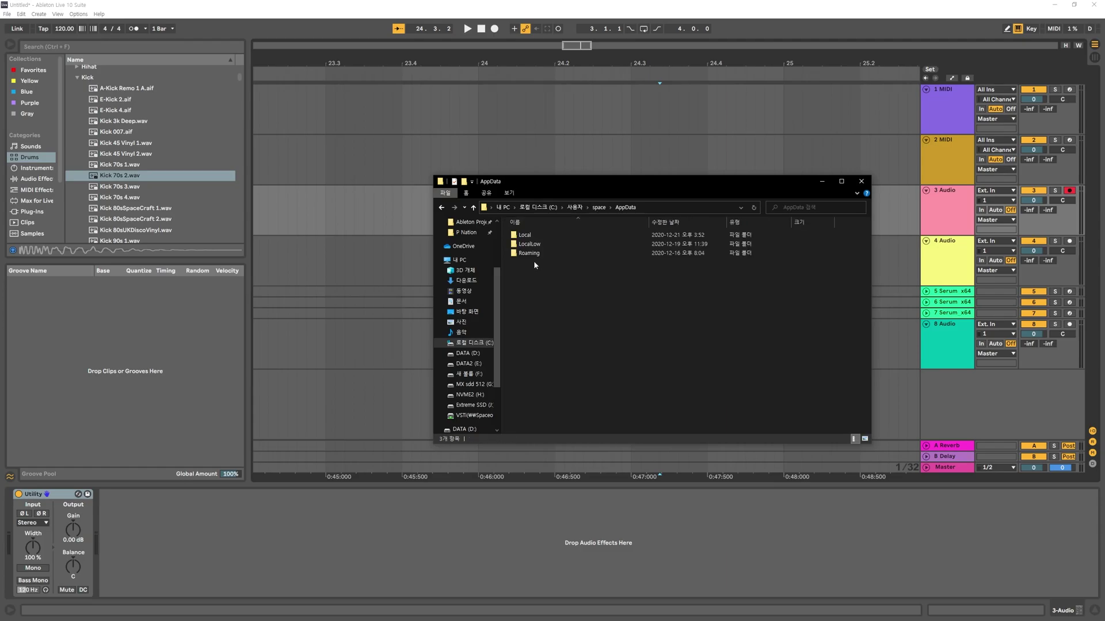
double_click(534, 255)
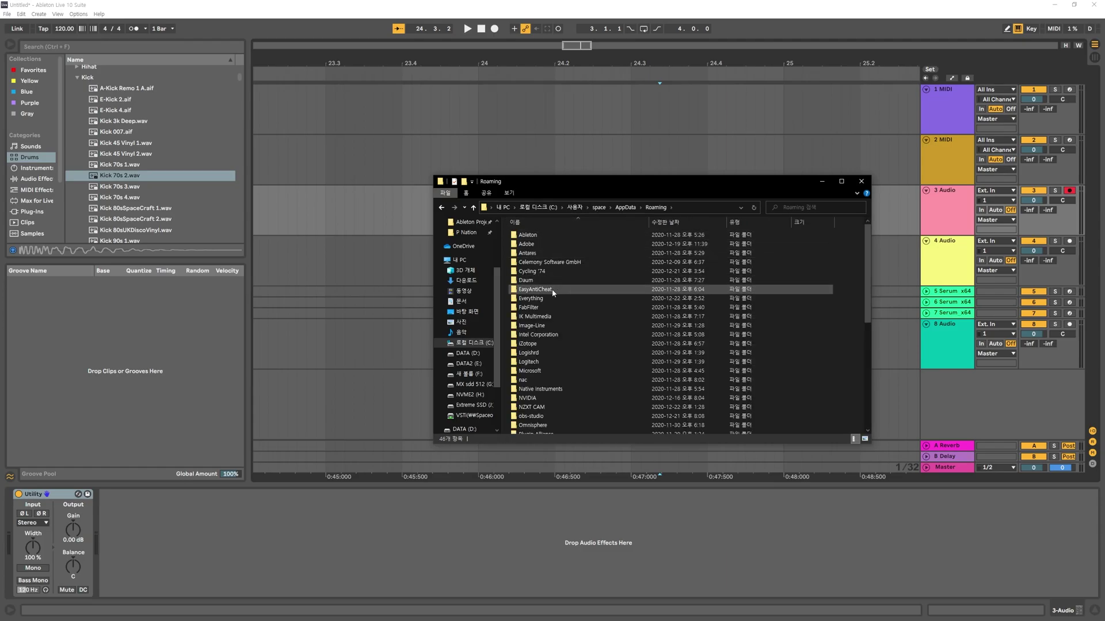
double_click(527, 235)
double_click(528, 235)
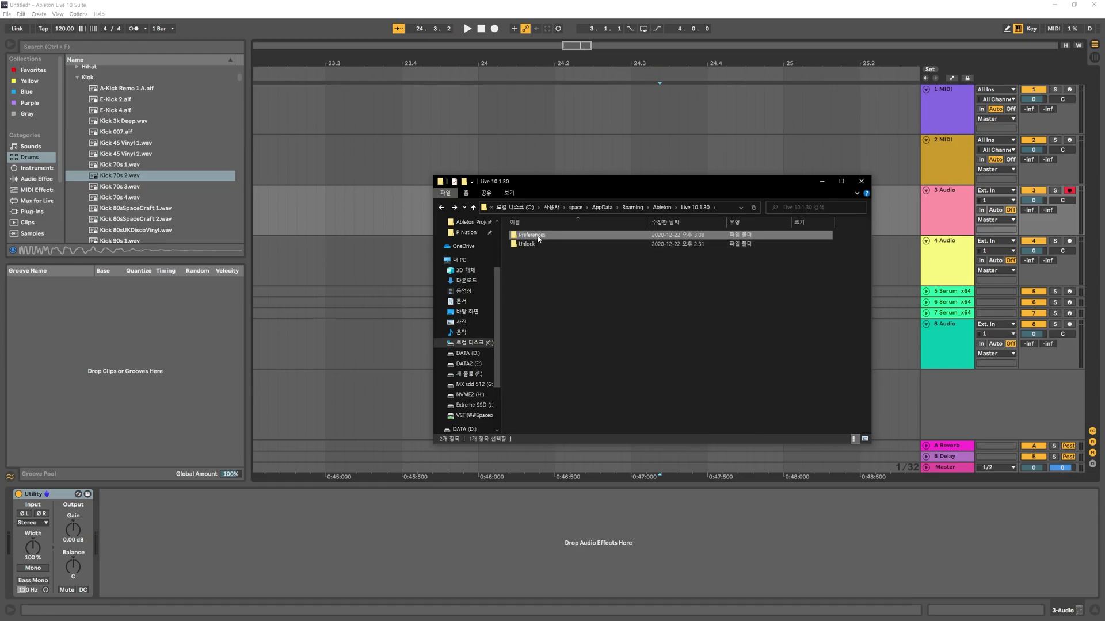
double_click(536, 236)
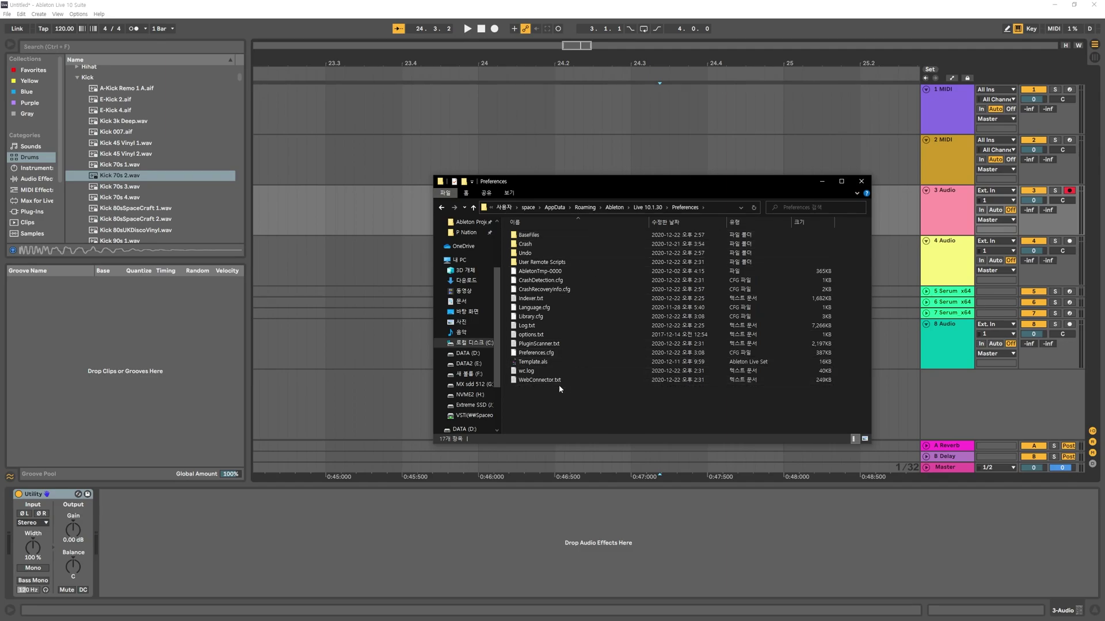
Step: Open options.txt in Notepad, reposition its window and highlight the -ReWireMasterOff and -ReWireSlaveOff lines
click(529, 338)
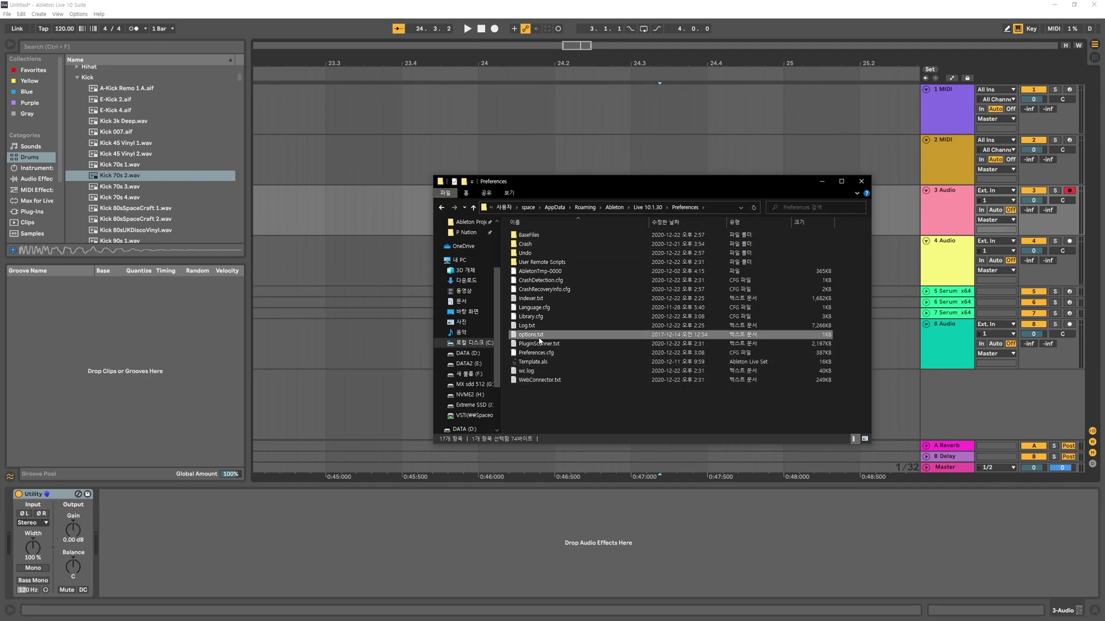
double_click(542, 336)
drag(649, 173, 487, 132)
drag(343, 174, 261, 167)
click(345, 179)
drag(345, 179, 251, 170)
click(345, 183)
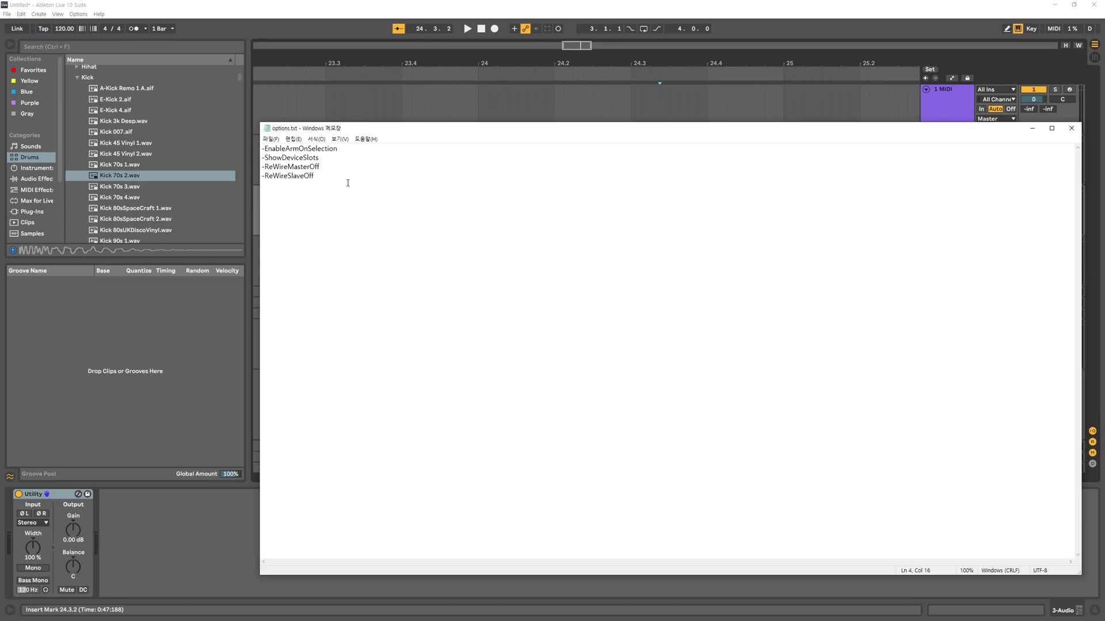
Step: Highlight the ReWire, -ShowDeviceSlots and -EnableArmOnSelection lines of options.txt in turn to point out each option
mouse_move(264, 175)
mouse_down()
mouse_move(262, 167)
mouse_move(316, 176)
mouse_move(256, 159)
mouse_up()
click(342, 195)
drag(329, 158, 263, 158)
click(326, 158)
drag(334, 158, 260, 159)
click(333, 161)
drag(337, 149, 260, 150)
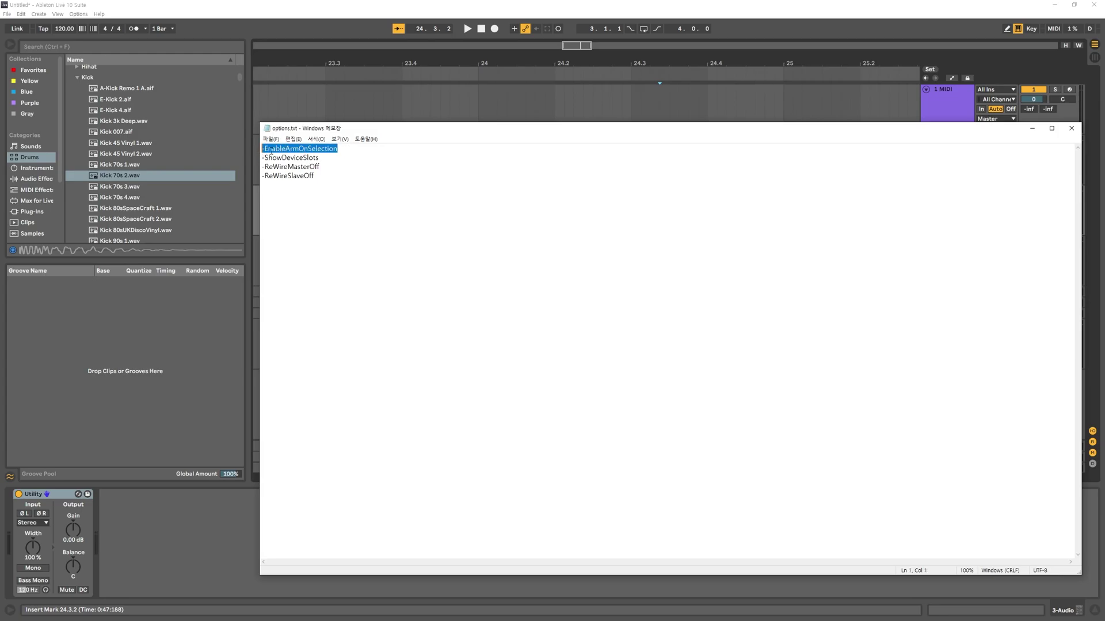
drag(344, 149, 260, 150)
Step: Close options.txt and the Preferences folder window to return to Ableton Live
drag(366, 131, 282, 139)
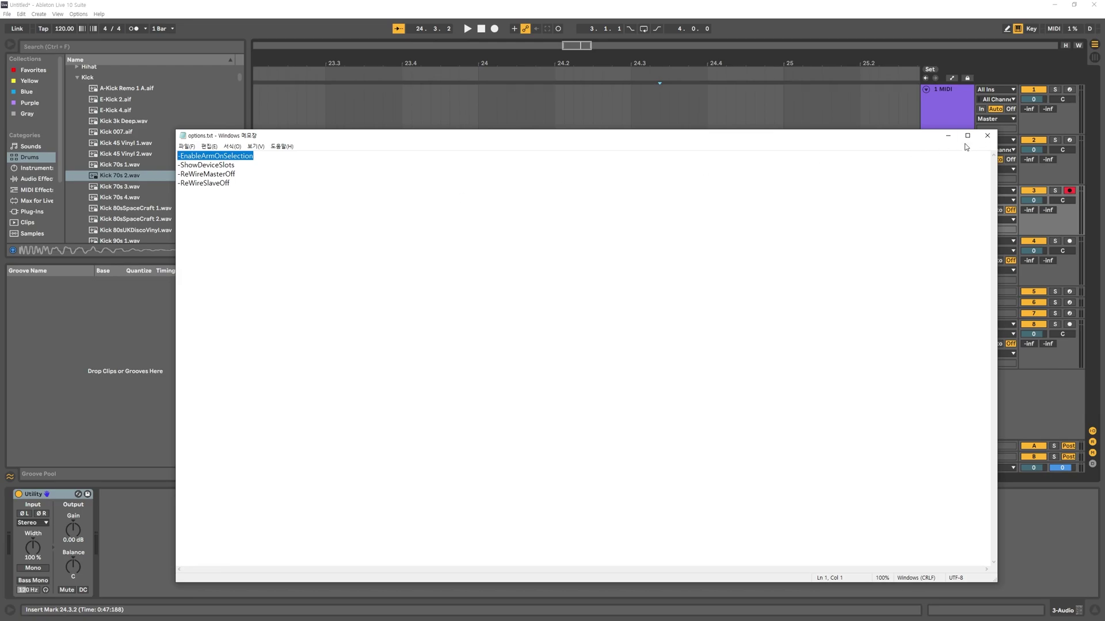
click(987, 136)
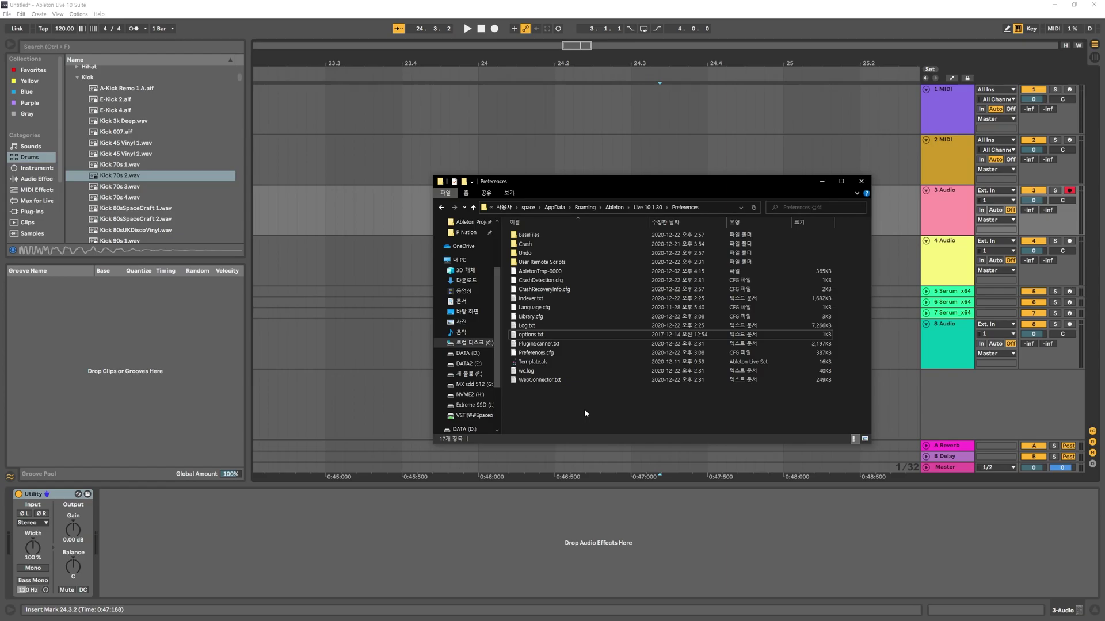
click(861, 181)
Step: Select several audio and Serum tracks in the arrangement, ending on 4 Audio, to check how arming follows the selection
click(658, 270)
click(655, 215)
click(669, 267)
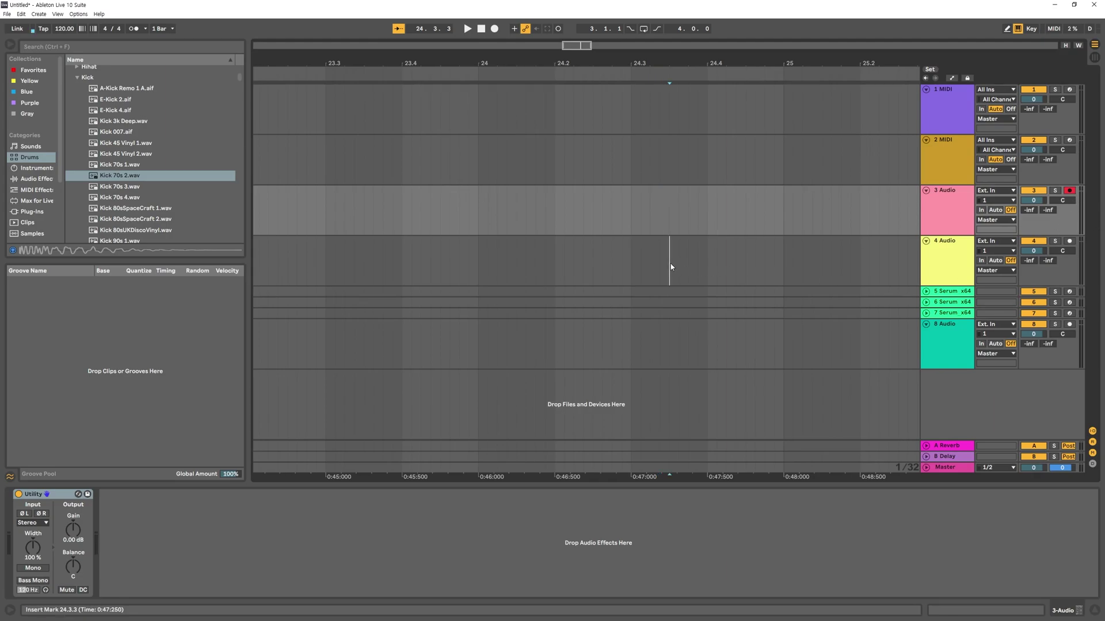
click(660, 292)
click(660, 313)
click(658, 321)
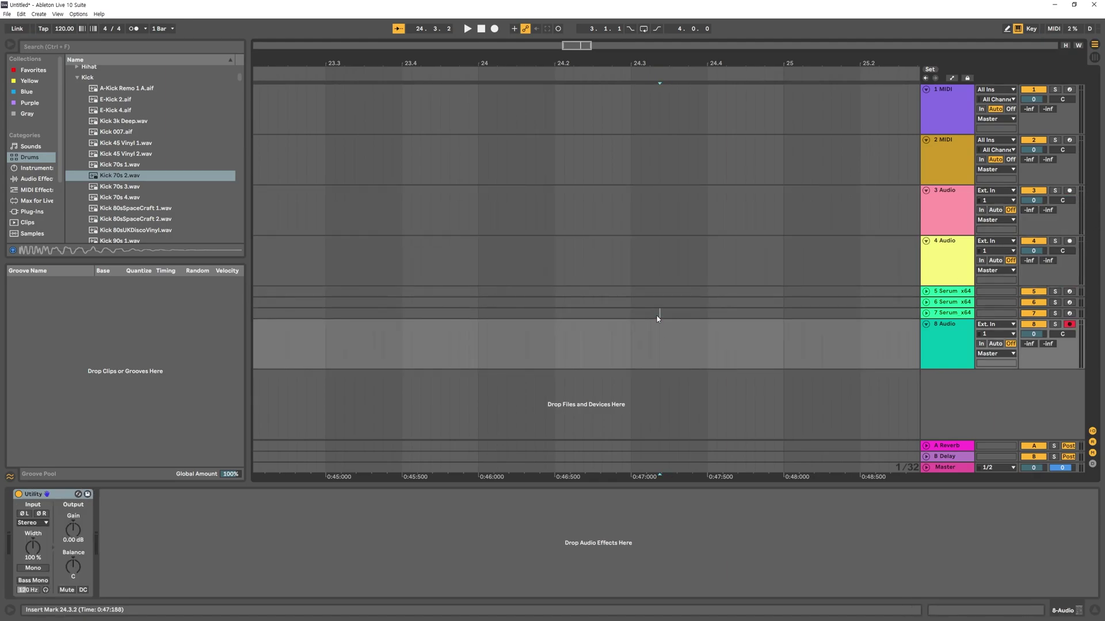
click(669, 345)
click(679, 259)
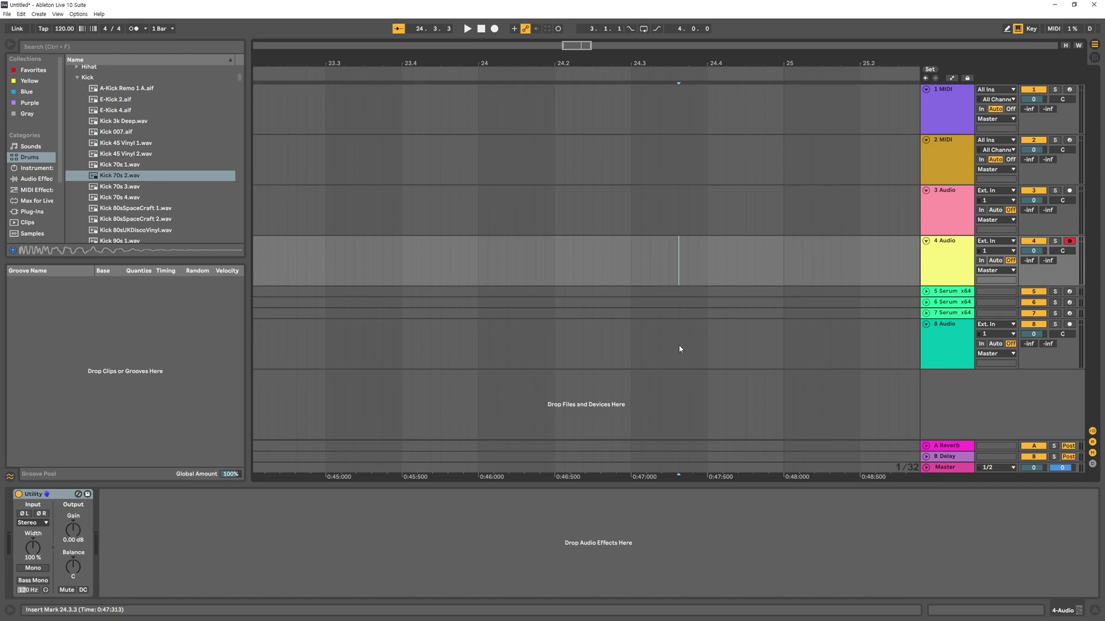
Step: Select the 5, 6 and 7 Serum tracks back and forth to check automatic arming on instrument tracks
click(672, 293)
click(672, 304)
click(672, 314)
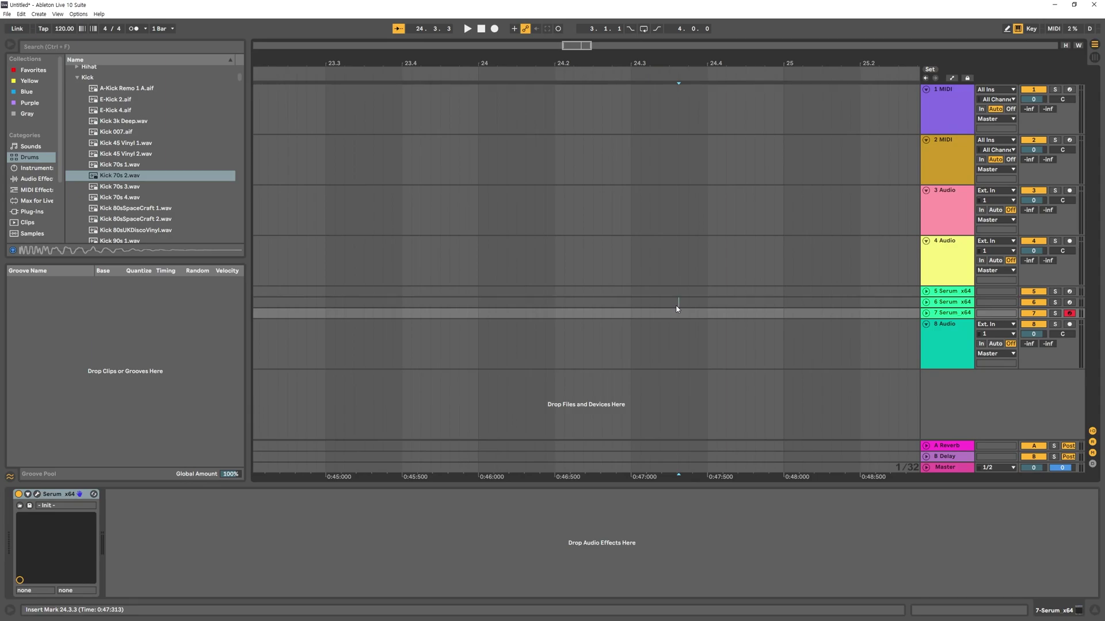
click(674, 300)
click(667, 293)
click(665, 303)
click(667, 313)
click(666, 303)
click(666, 293)
Step: Arm the 6 Serum track manually and select the three Serum tracks in turn to compare with automatic arming
click(1069, 303)
click(668, 313)
click(669, 292)
click(669, 302)
click(672, 314)
click(641, 304)
click(642, 313)
Step: Move the track selection upward from 7 Serum to 4 Audio to check that arming follows it
key(plus)
key(plus)
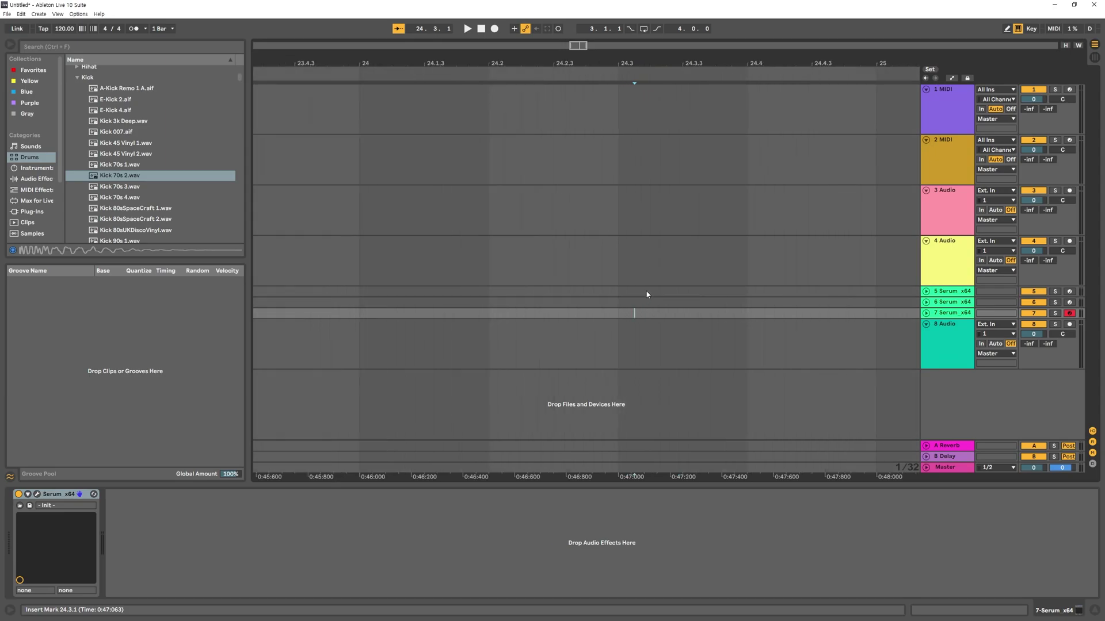
key(Up)
key(Up)
key(Up)
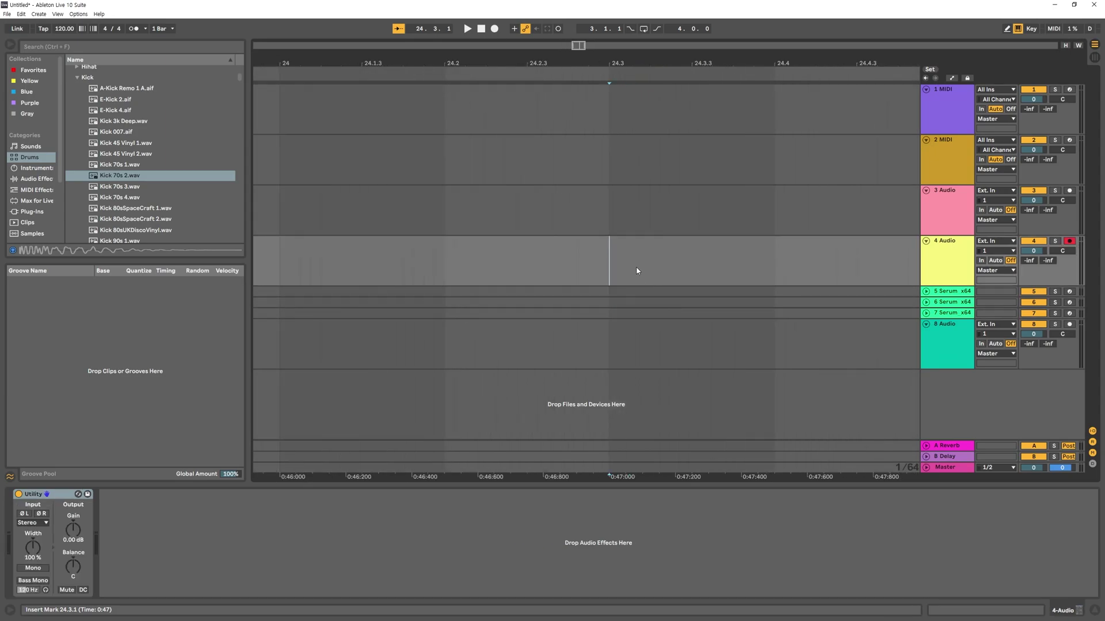